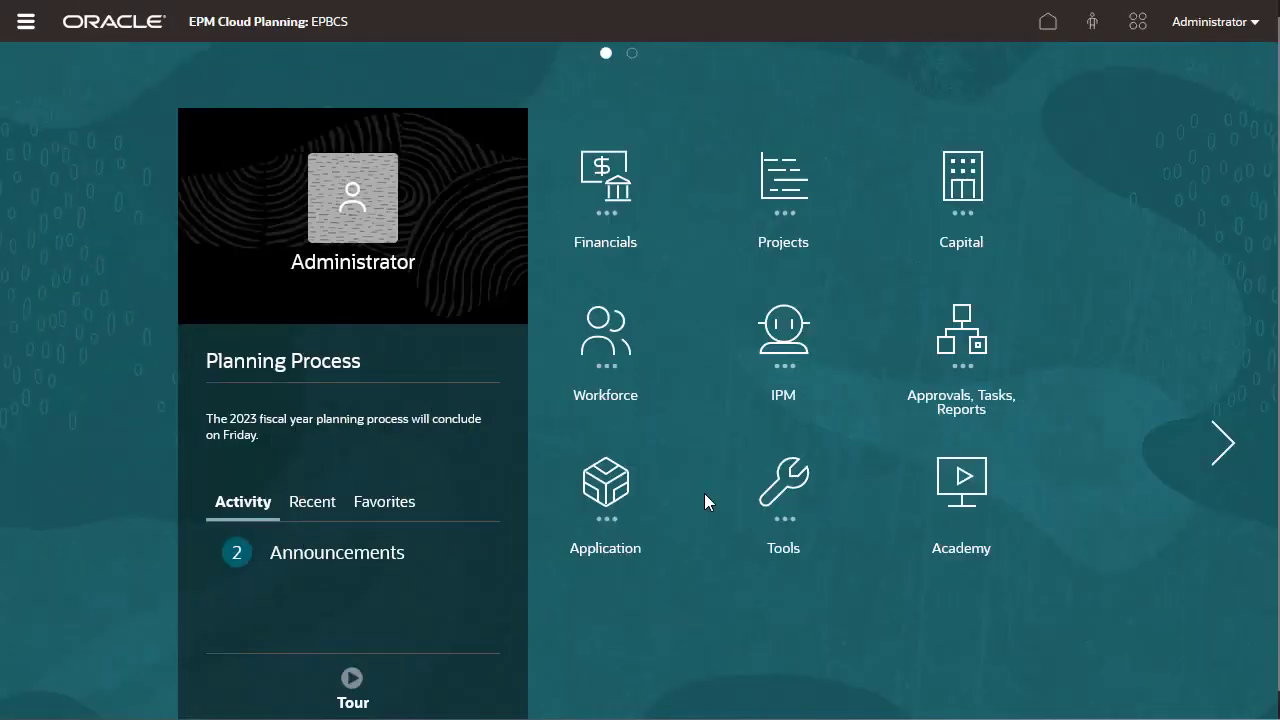
Step: Open the Add Requisition form from the new hires list in Workforce compensation planning
{"action": "left_click", "coordinate": [612, 362]}
{"action": "left_click", "coordinate": [607, 497]}
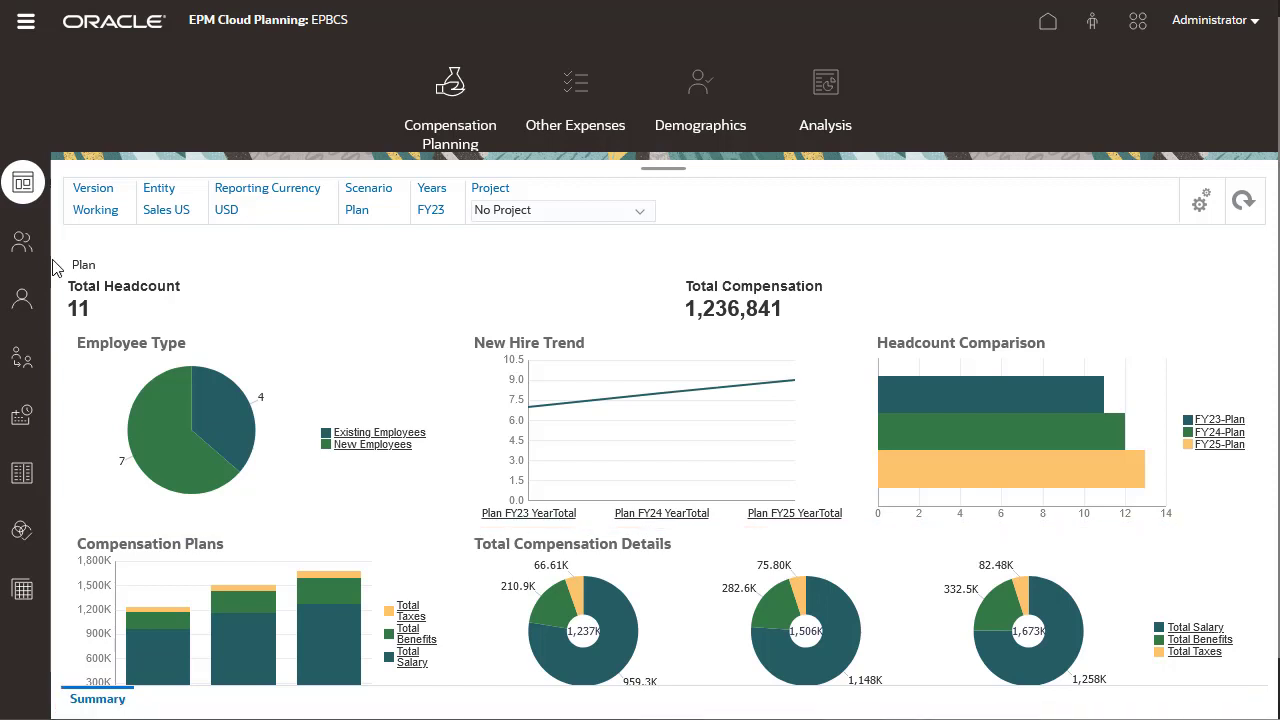
{"action": "left_click", "coordinate": [22, 241]}
{"action": "right_click", "coordinate": [247, 426]}
{"action": "left_click", "coordinate": [309, 255]}
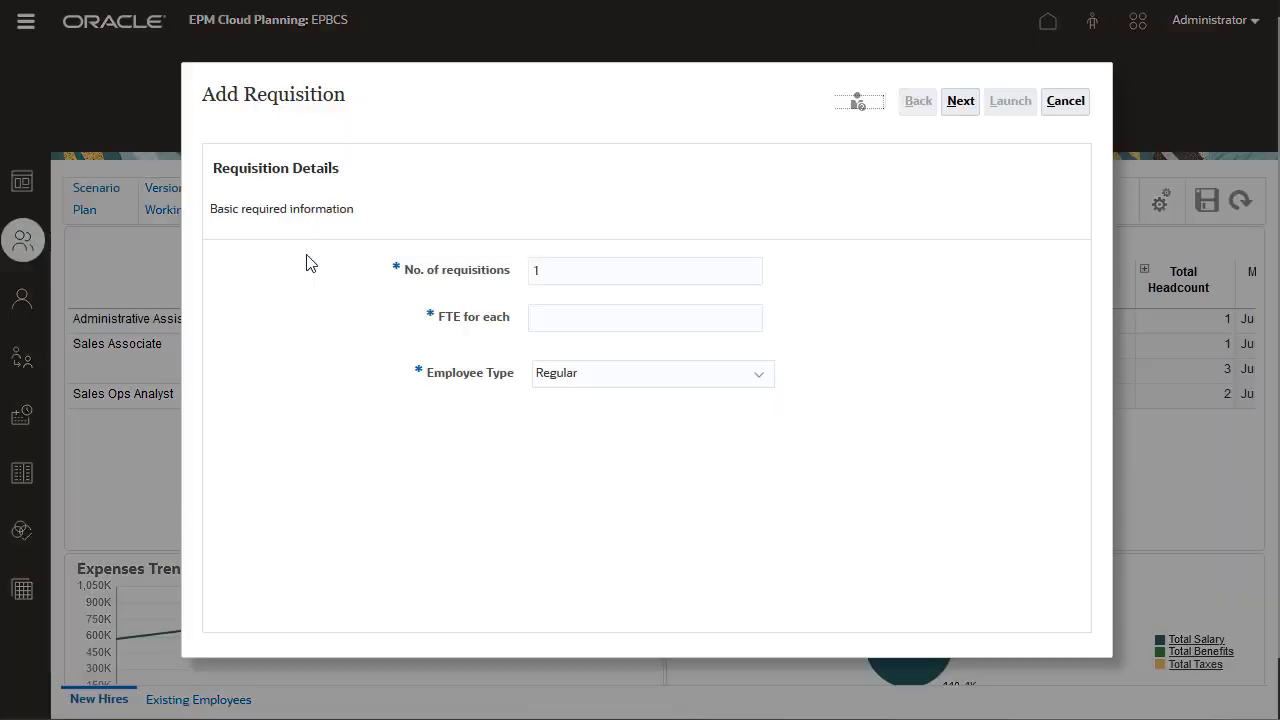
Step: Fill in the requisition with 1 FTE, start date 6/1/23, job Sales Manager and salary option Salary Grade
{"action": "type", "text": "1"}
{"action": "left_click", "coordinate": [961, 108]}
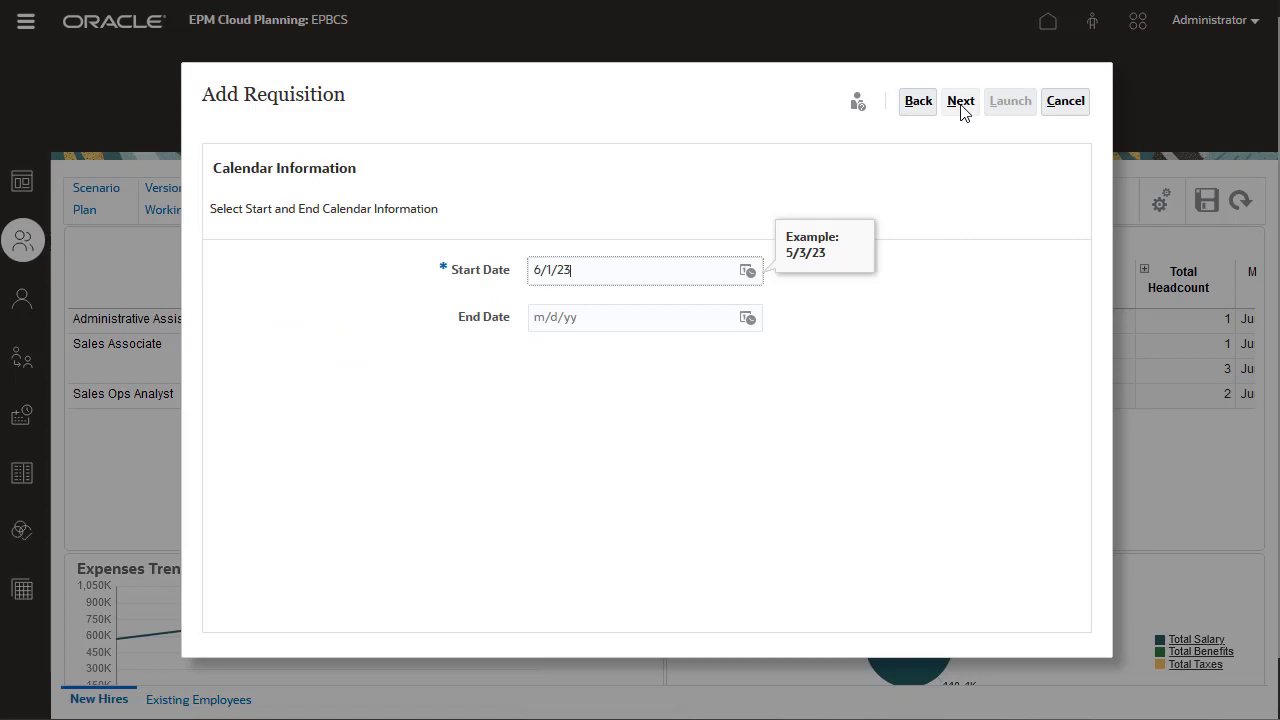
{"action": "left_click", "coordinate": [962, 110]}
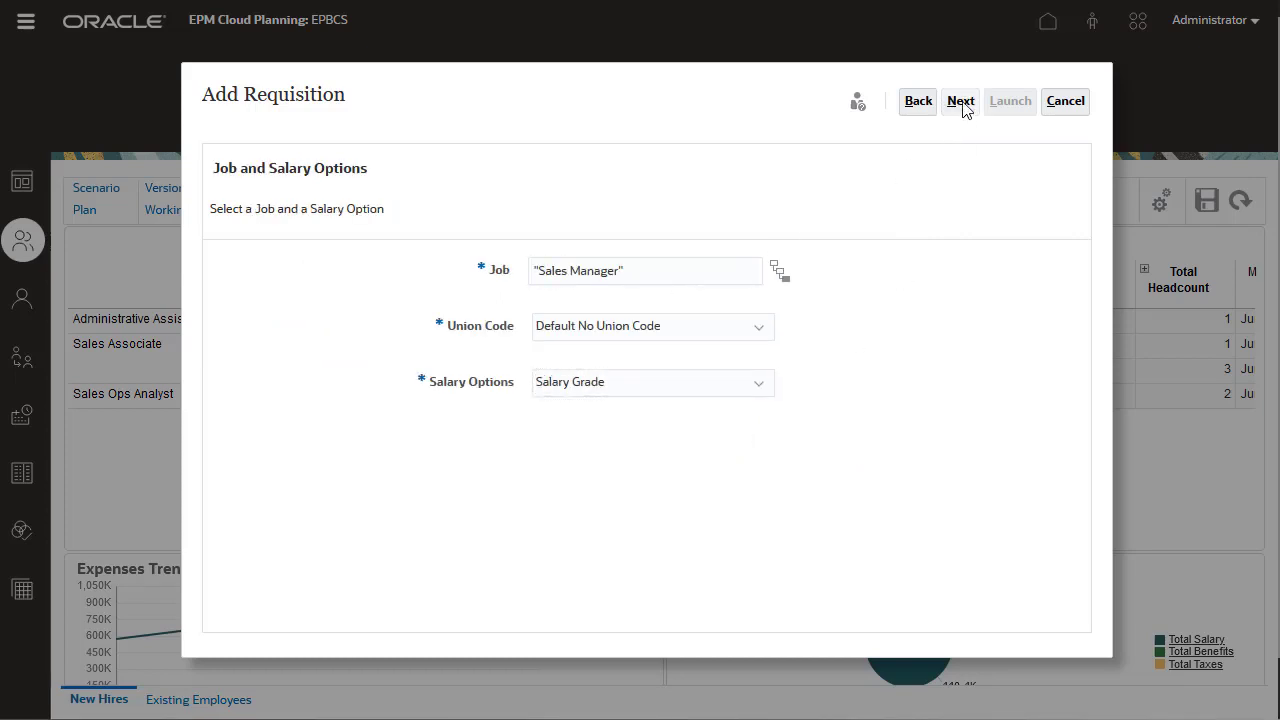
{"action": "left_click", "coordinate": [962, 106]}
Step: Assign salary grade Grade5 to the requisition and launch it
{"action": "left_click", "coordinate": [704, 281]}
{"action": "left_click", "coordinate": [700, 452]}
{"action": "left_click", "coordinate": [1010, 101]}
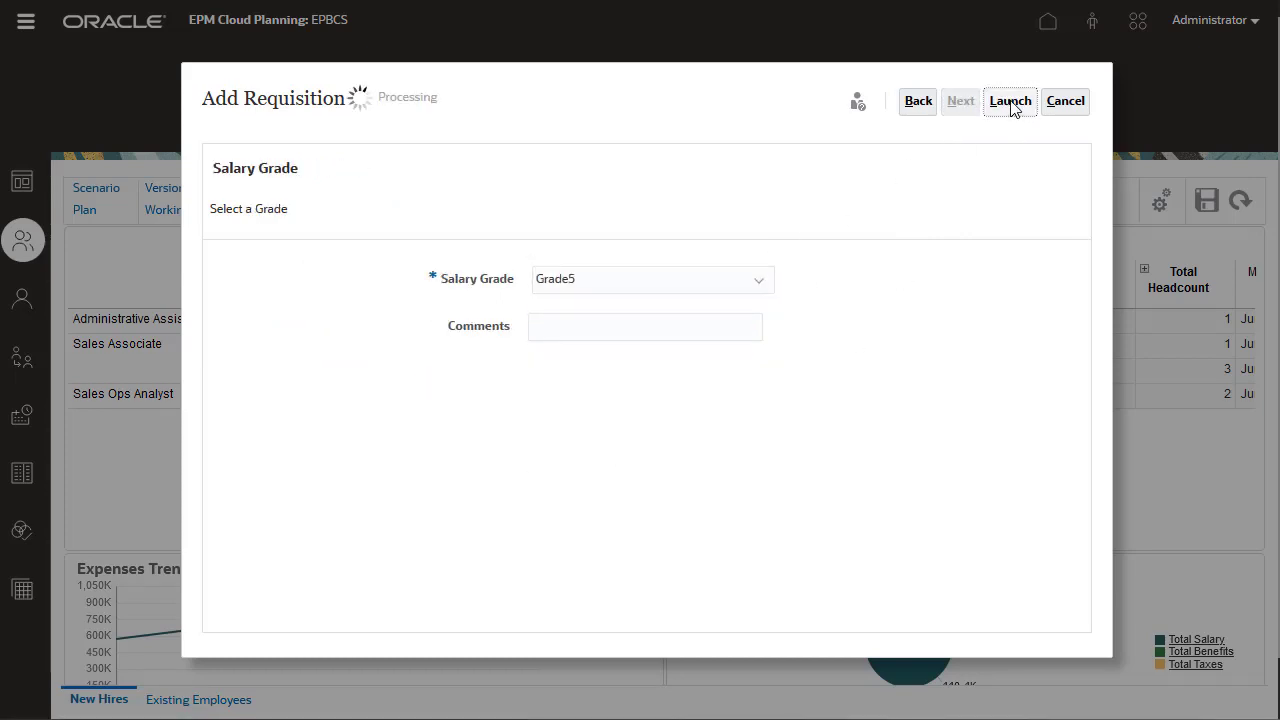
{"action": "left_click", "coordinate": [712, 218]}
Step: Start a transfer for the existing employee in the Sales Ops Analyst job, with Aug as the month
{"action": "left_click", "coordinate": [190, 699]}
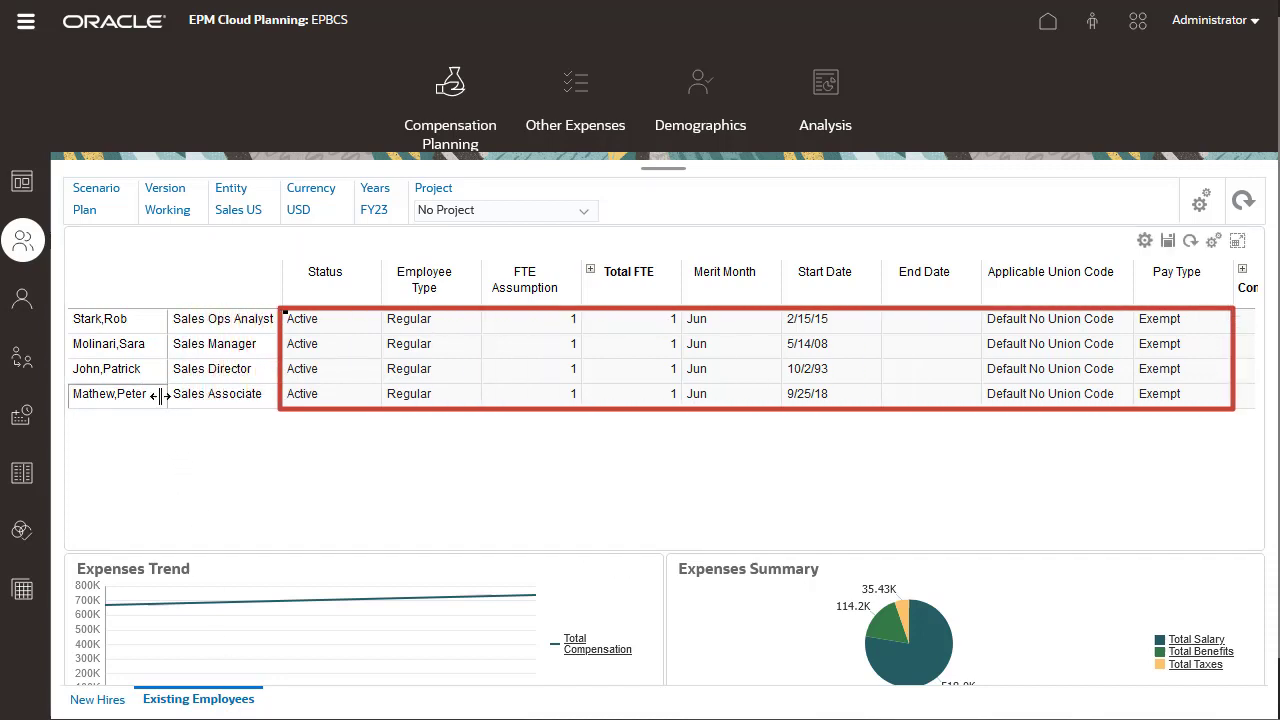
{"action": "right_click", "coordinate": [145, 323]}
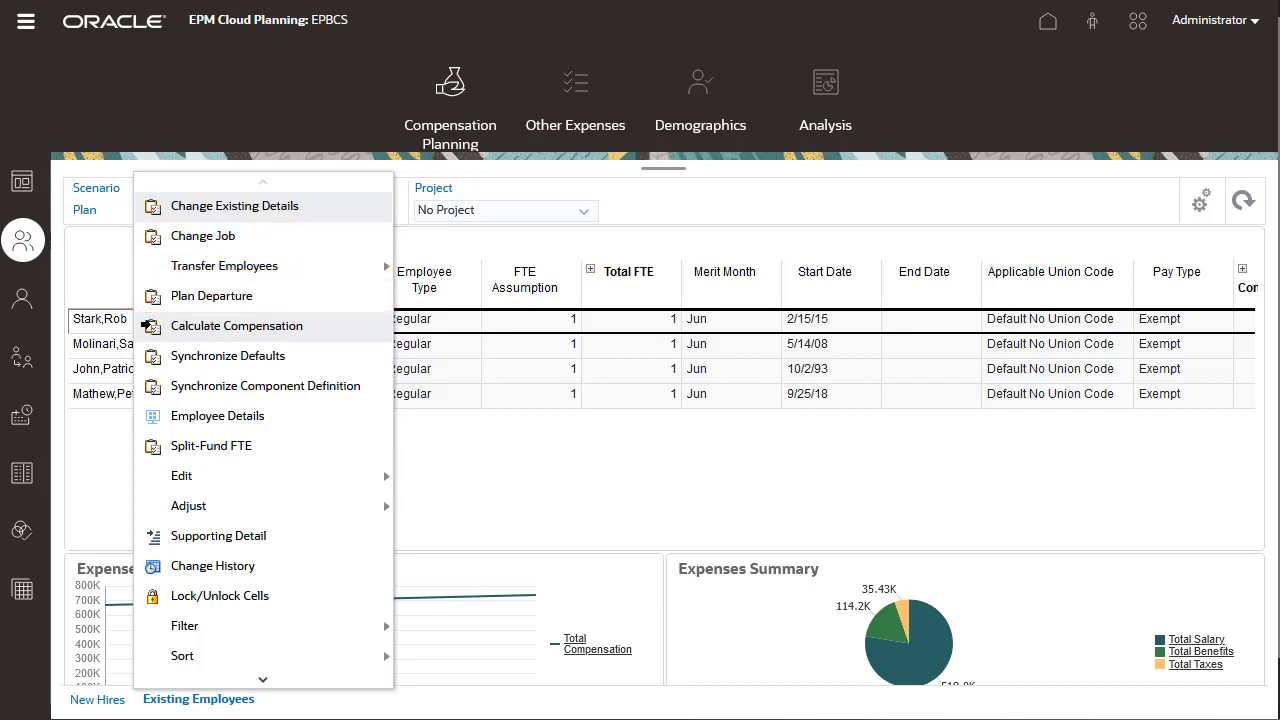
{"action": "left_click", "coordinate": [270, 268]}
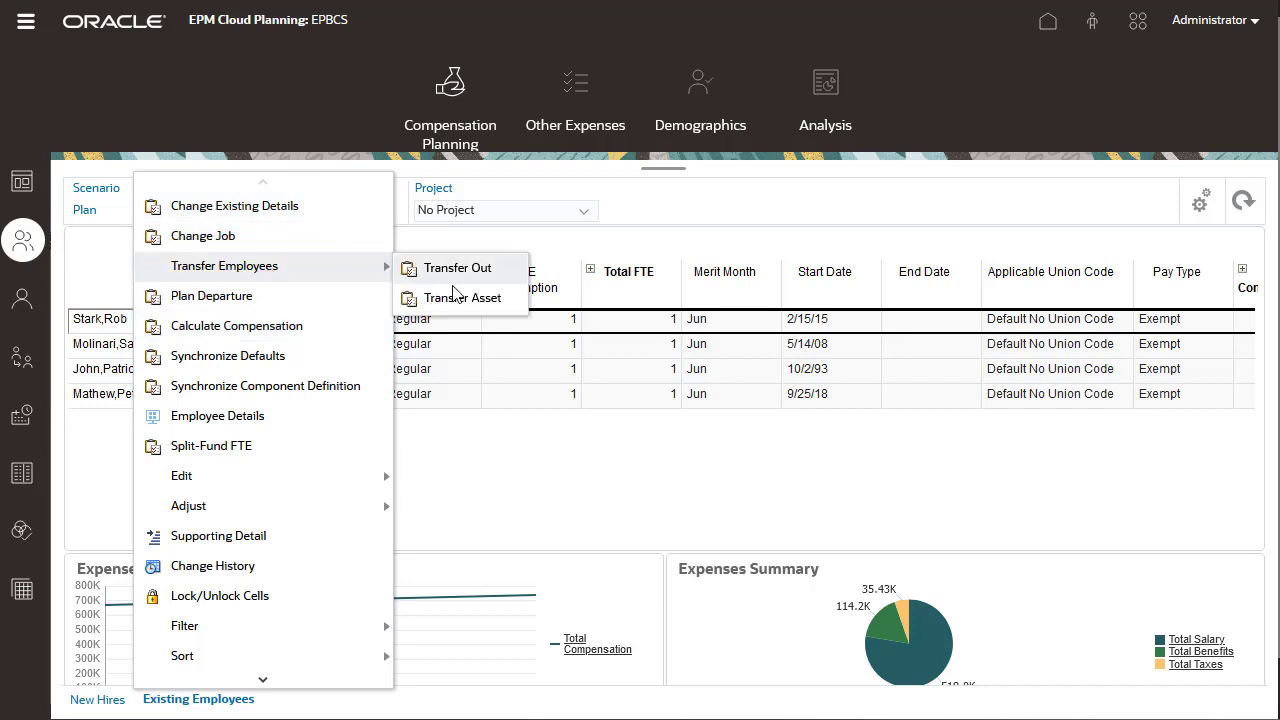
{"action": "left_click", "coordinate": [443, 297]}
{"action": "left_click", "coordinate": [603, 220]}
{"action": "left_click", "coordinate": [465, 450]}
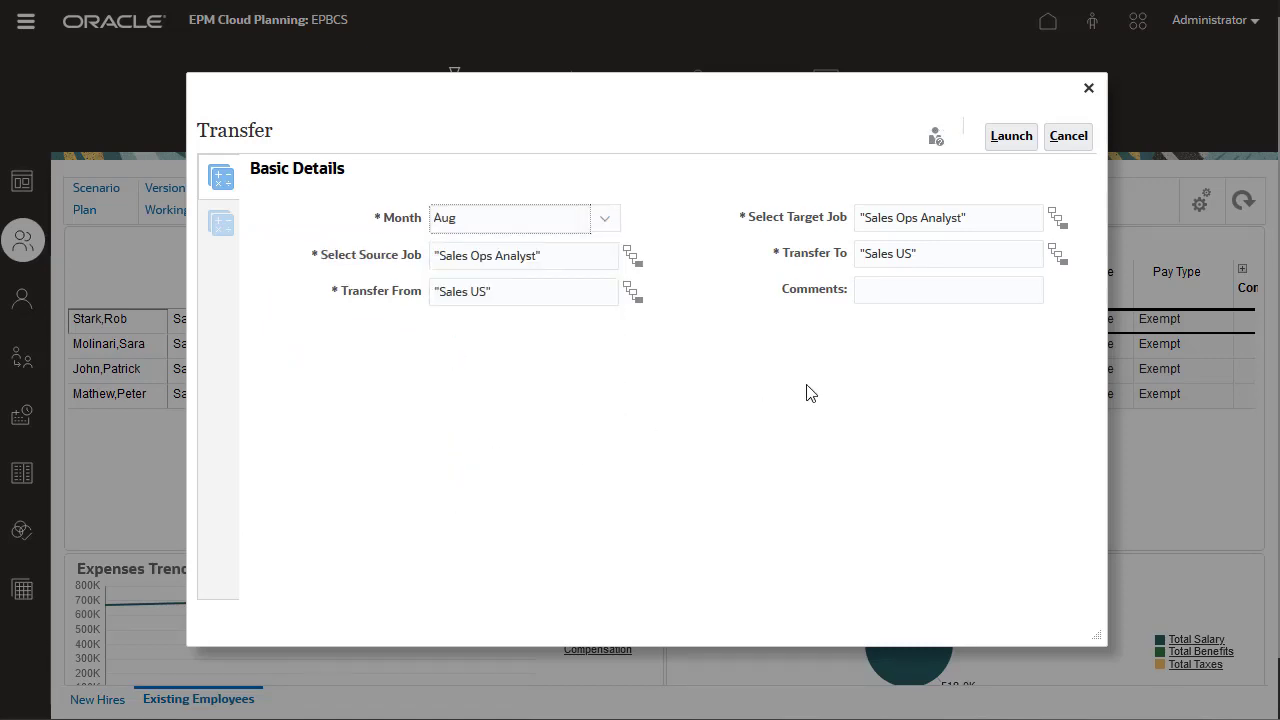
Step: Set the transfer's target job to Operations Analyst and its destination entity to Operations US, and launch it
{"action": "left_click", "coordinate": [1058, 222]}
{"action": "left_click", "coordinate": [523, 432]}
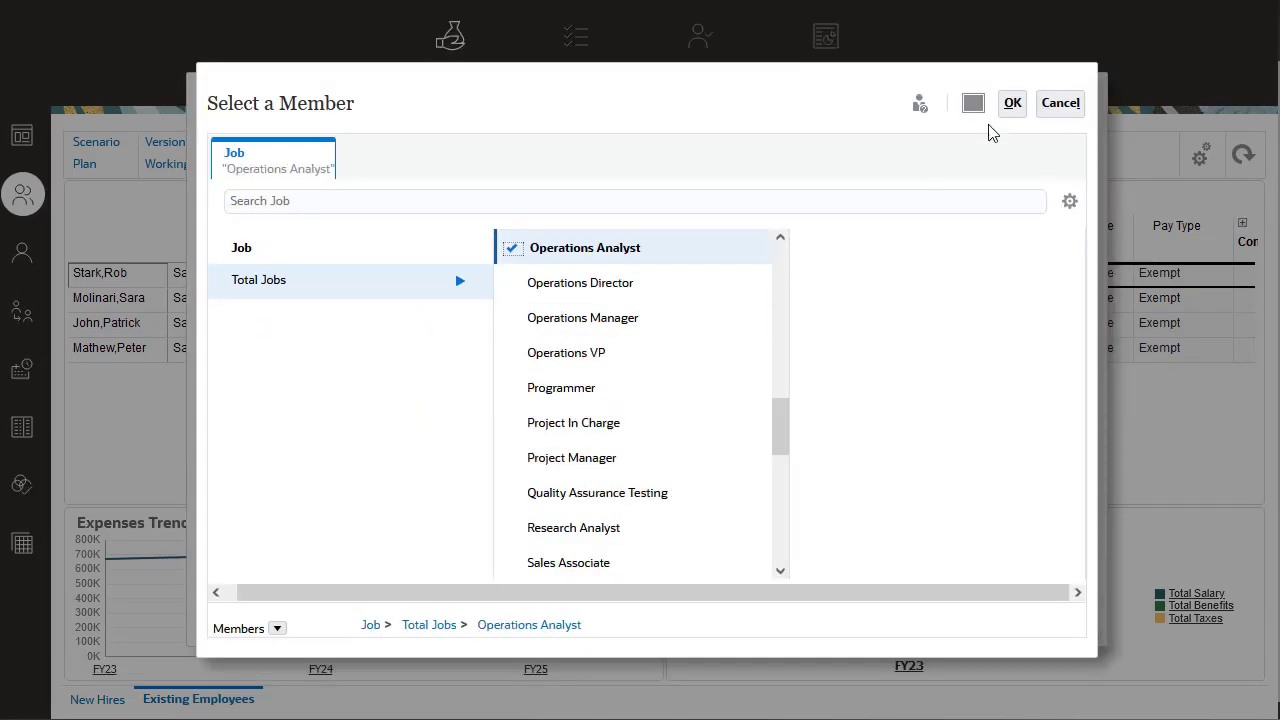
{"action": "left_click", "coordinate": [1011, 106]}
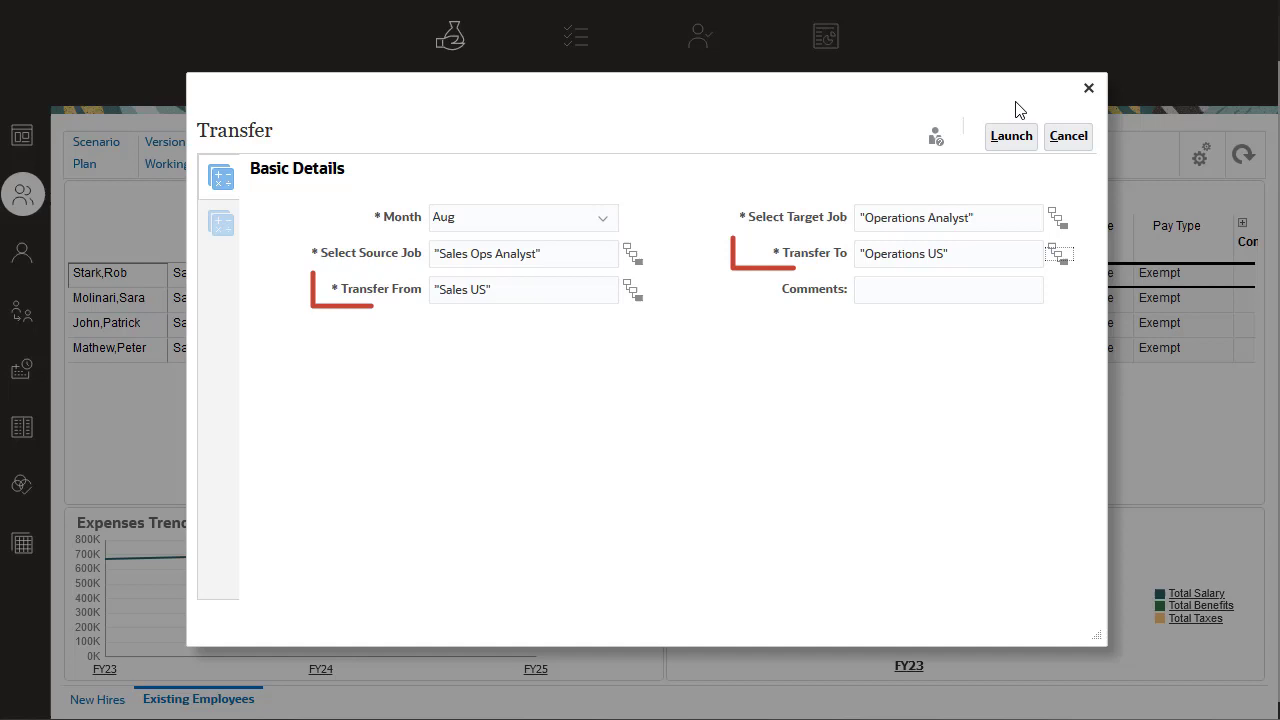
{"action": "left_click", "coordinate": [1011, 137]}
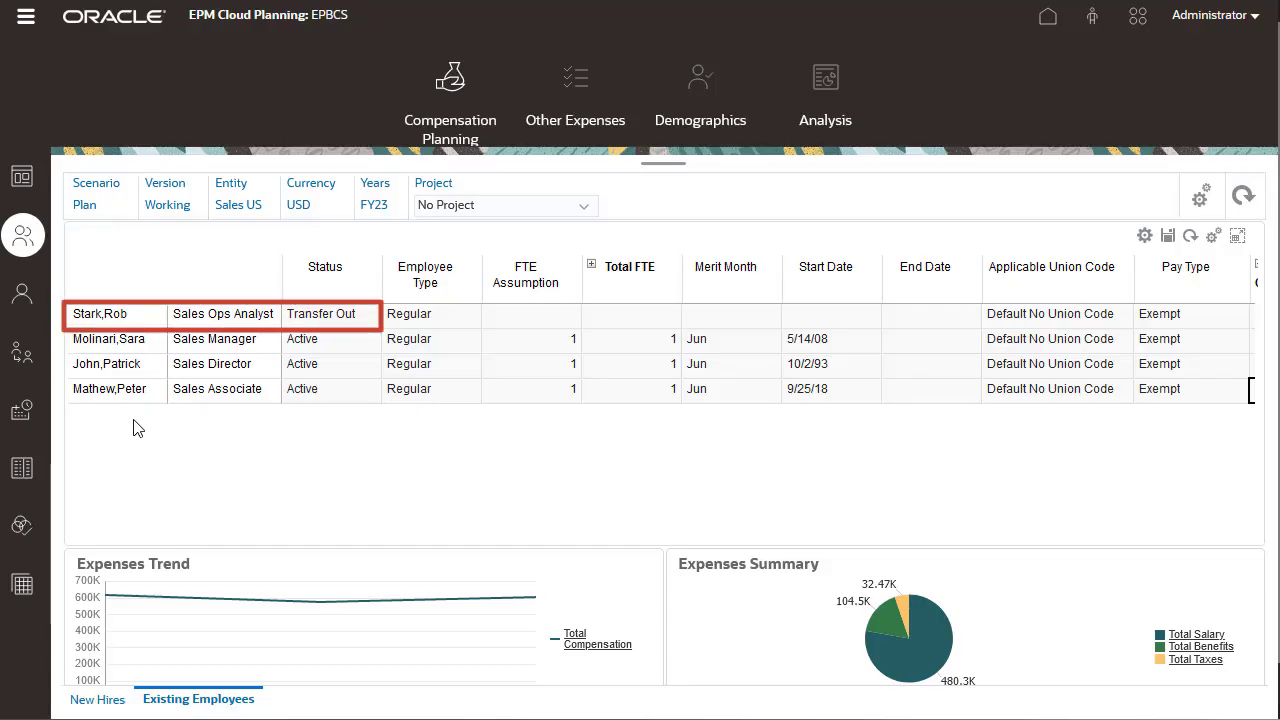
Step: Start a job change for the existing Sales Director employee with Jul as the start month
{"action": "right_click", "coordinate": [130, 365]}
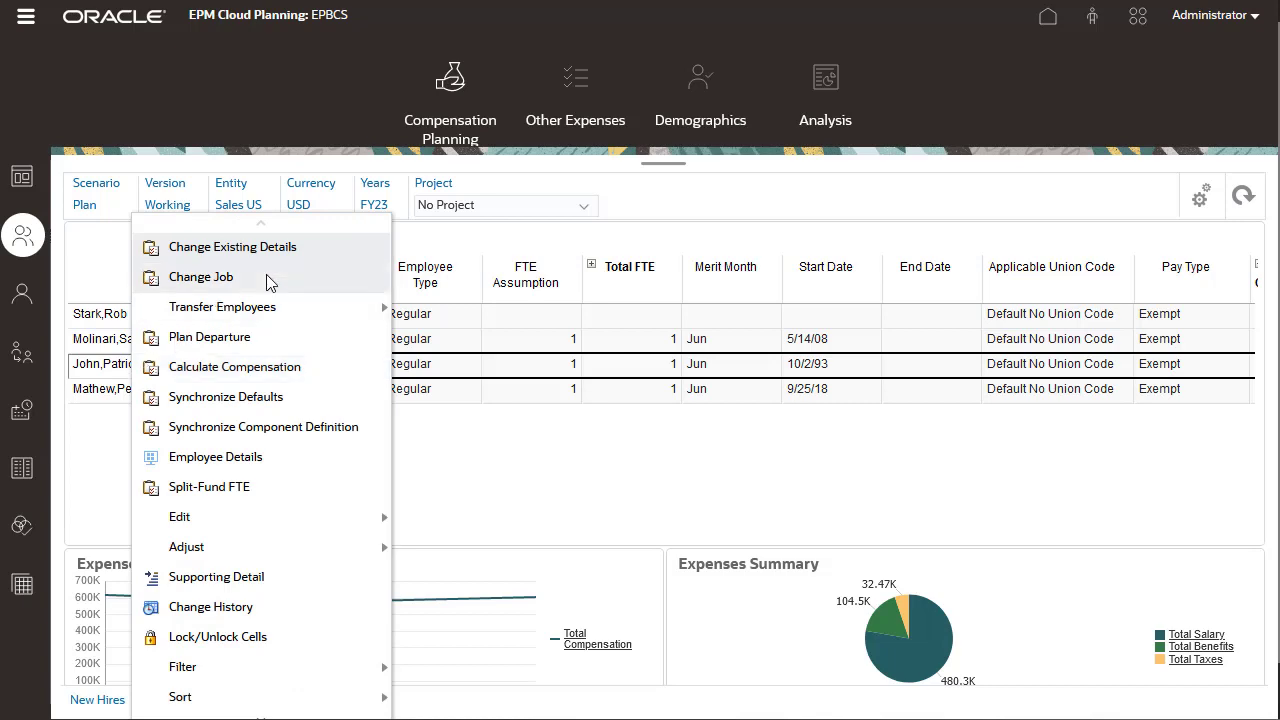
{"action": "left_click", "coordinate": [270, 278]}
{"action": "left_click", "coordinate": [564, 184]}
{"action": "left_click", "coordinate": [505, 381]}
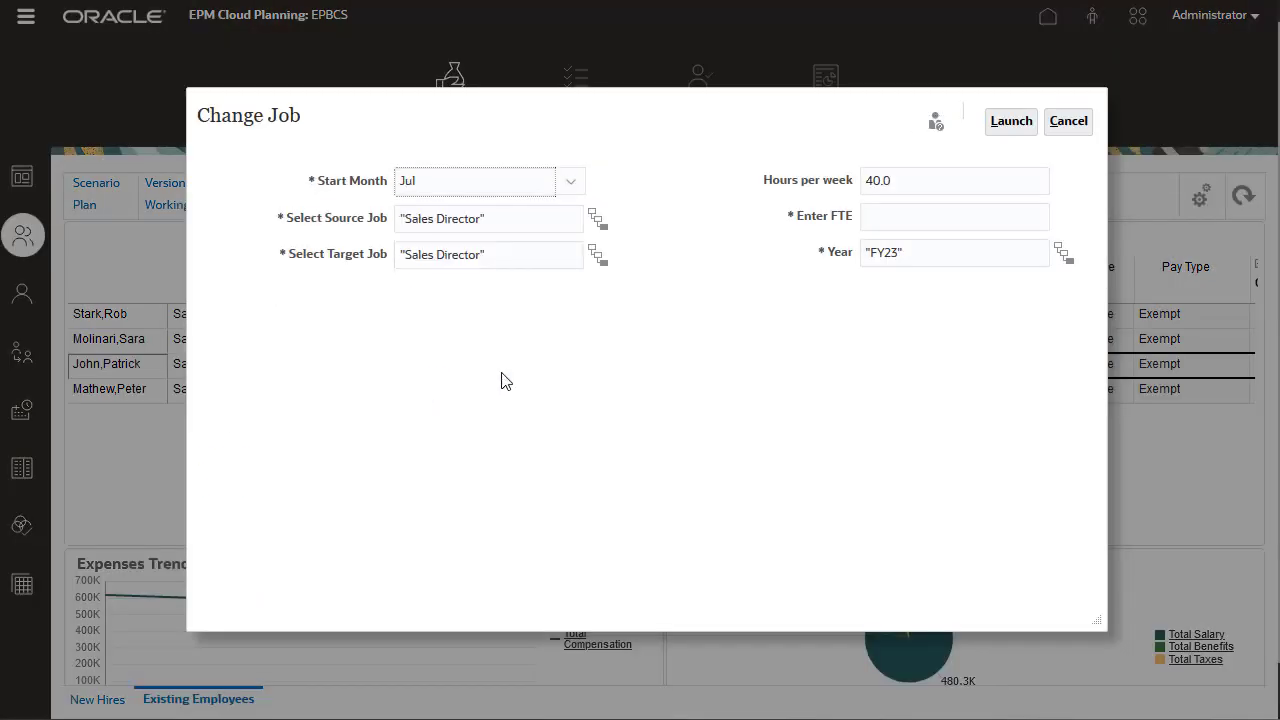
Step: Set the job change's target job to Sales VP with an FTE of 1, and launch it
{"action": "left_click", "coordinate": [599, 256]}
{"action": "left_click", "coordinate": [523, 494]}
{"action": "scroll", "coordinate": [583, 474], "scroll_direction": "down", "scroll_amount": 3}
{"action": "left_click", "coordinate": [1010, 115]}
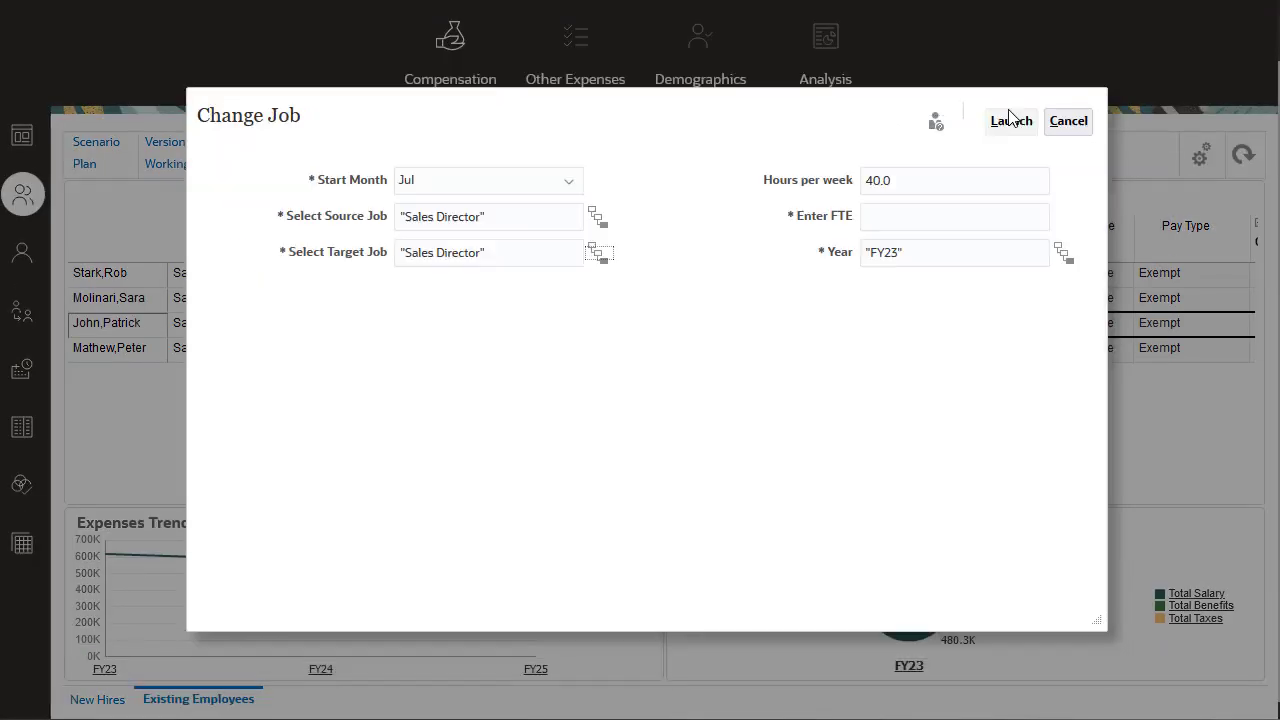
{"action": "left_click", "coordinate": [916, 216]}
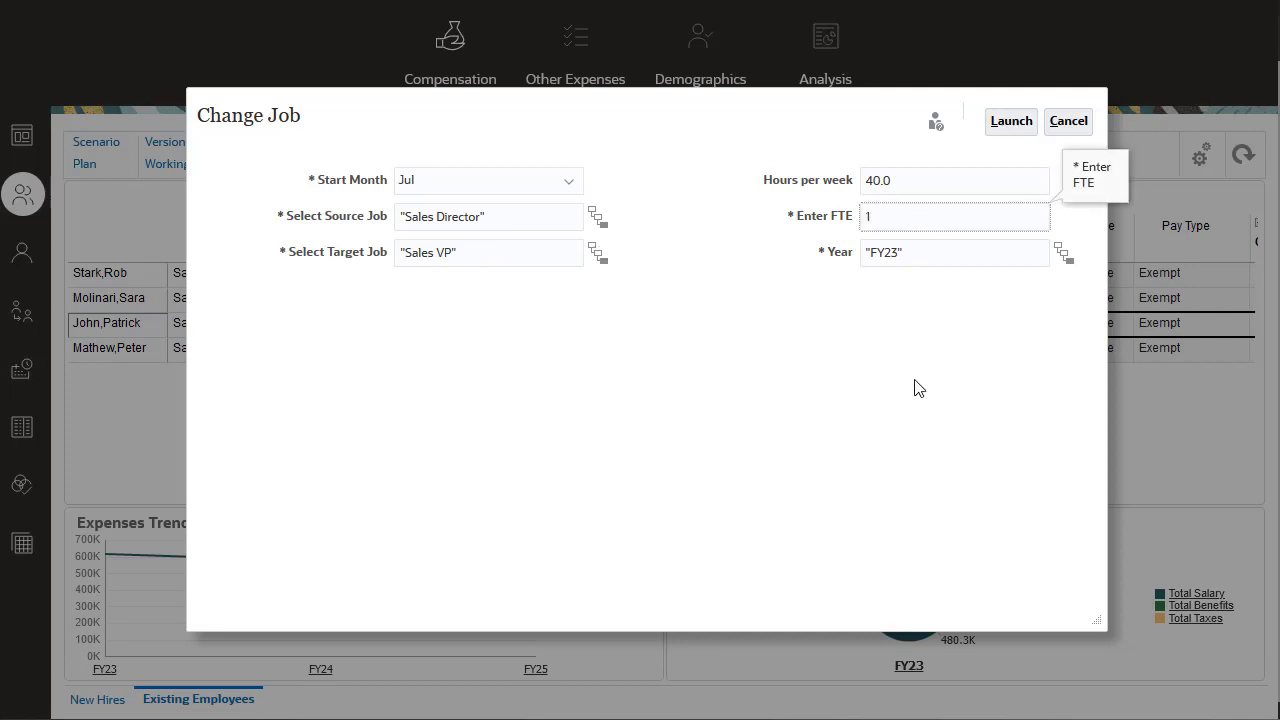
{"action": "key", "text": "Return"}
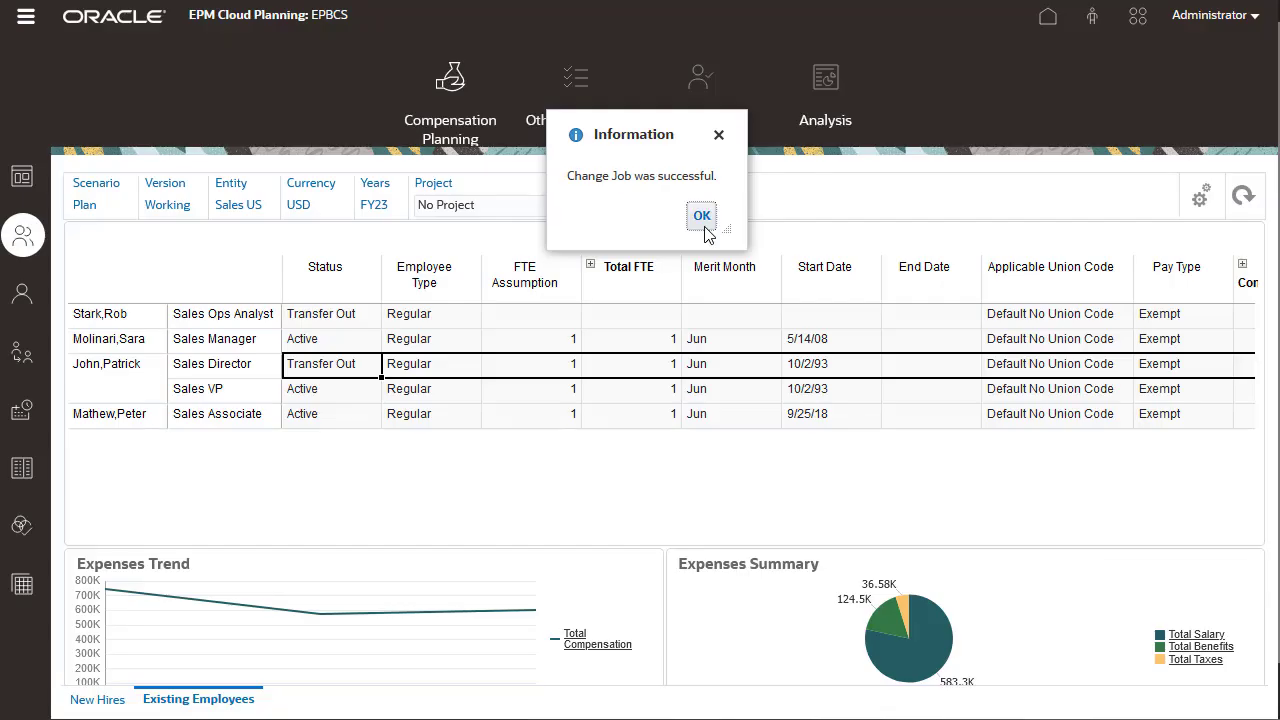
{"action": "left_click", "coordinate": [620, 210]}
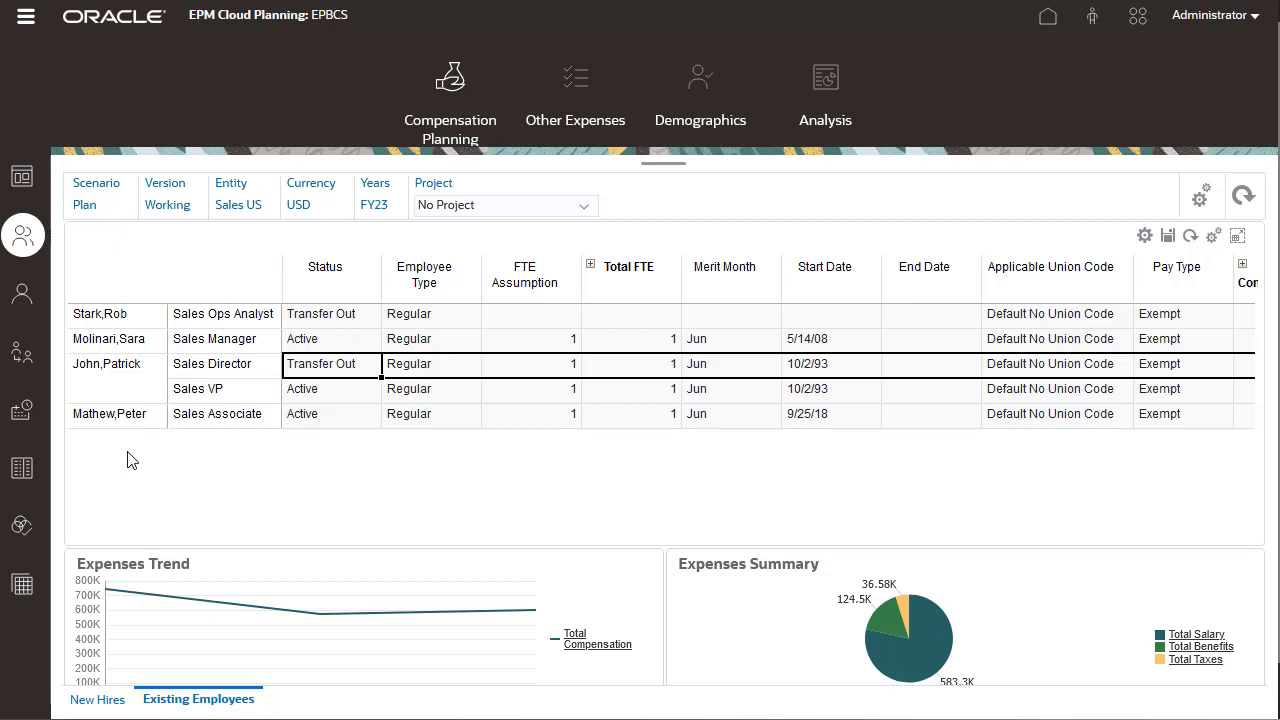
Step: Plan the Sales Associate employee's departure for May FY23 with the action Resigned
{"action": "left_click", "coordinate": [120, 416]}
{"action": "right_click", "coordinate": [120, 416]}
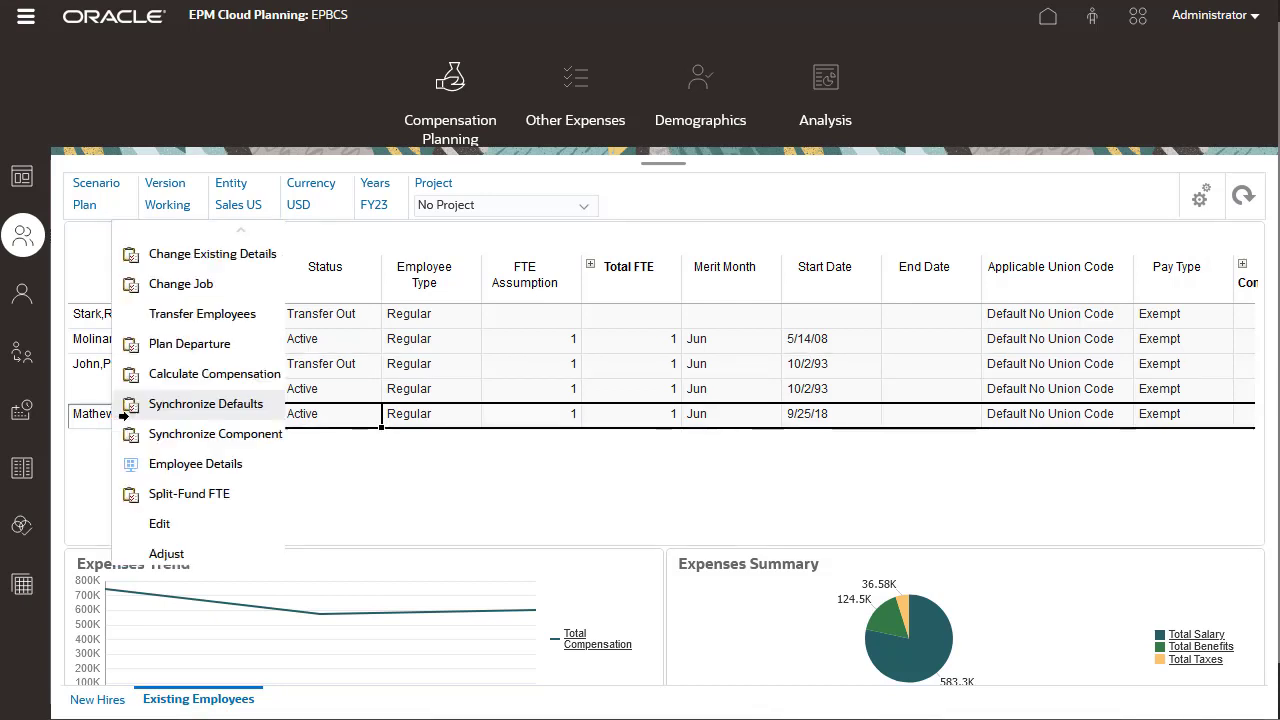
{"action": "left_click", "coordinate": [205, 350]}
{"action": "left_click", "coordinate": [450, 181]}
{"action": "left_click", "coordinate": [428, 326]}
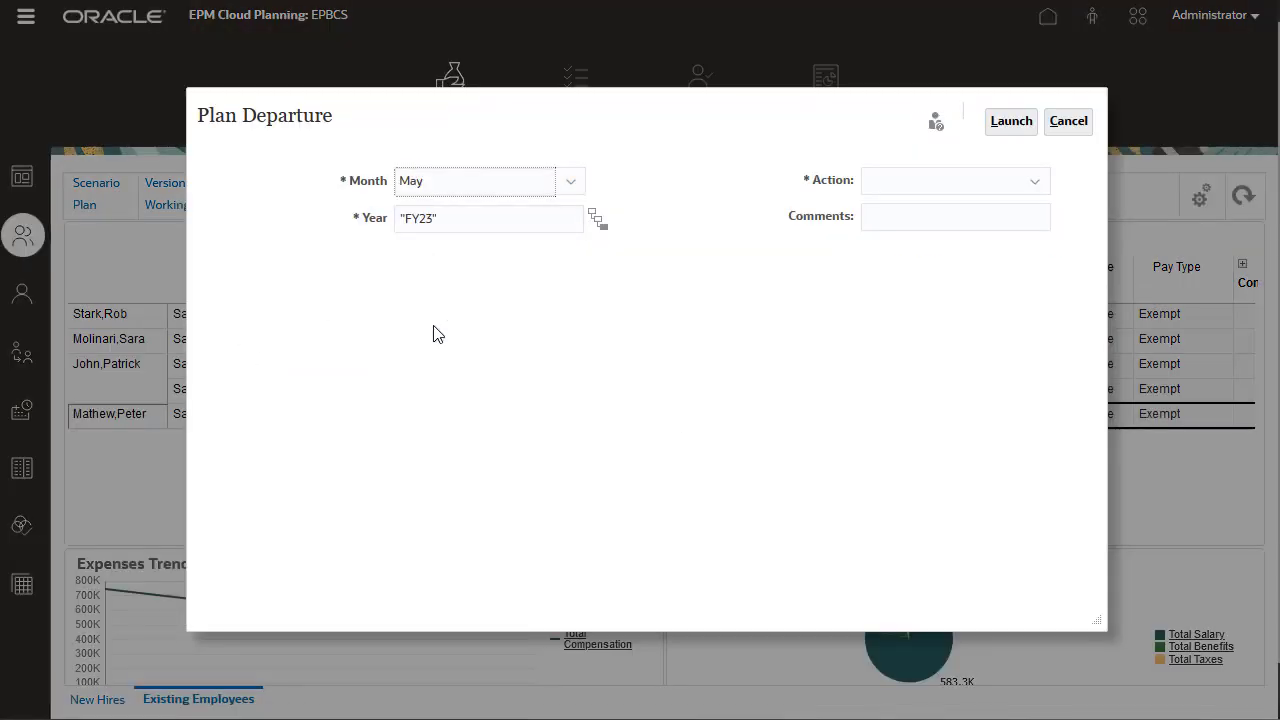
{"action": "left_click", "coordinate": [1036, 190]}
{"action": "left_click", "coordinate": [947, 270]}
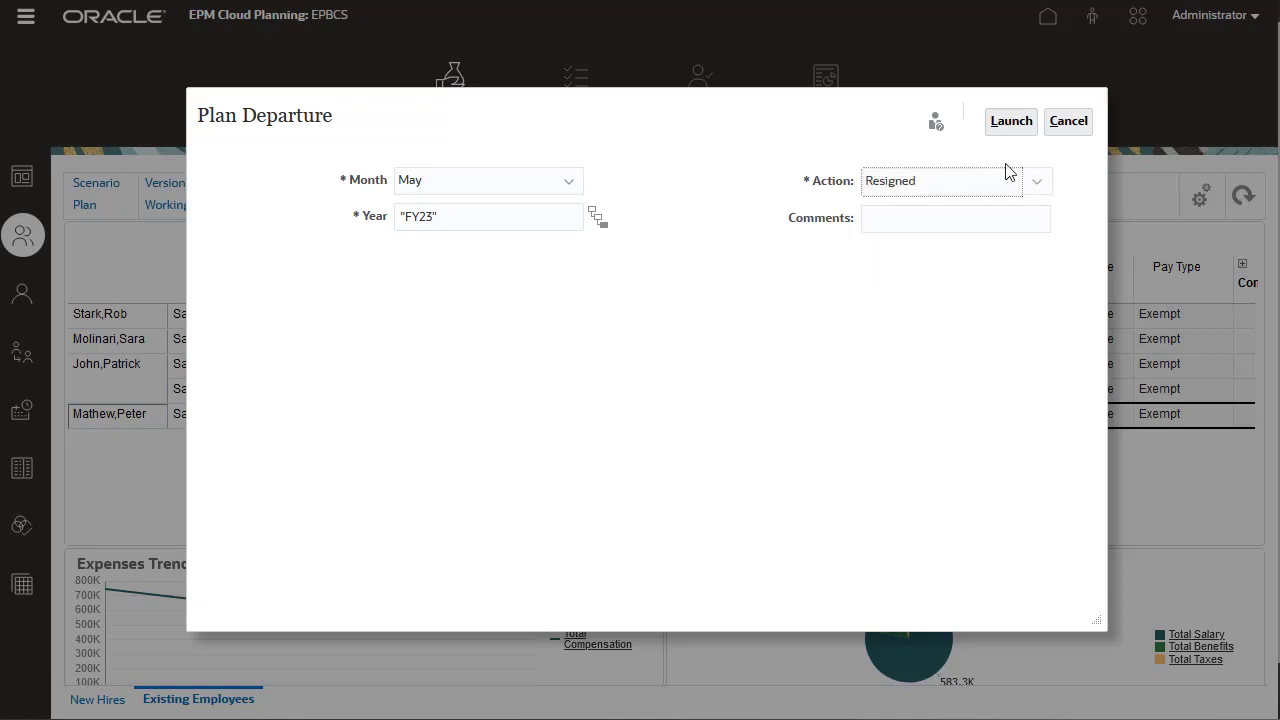
{"action": "left_click", "coordinate": [1009, 122]}
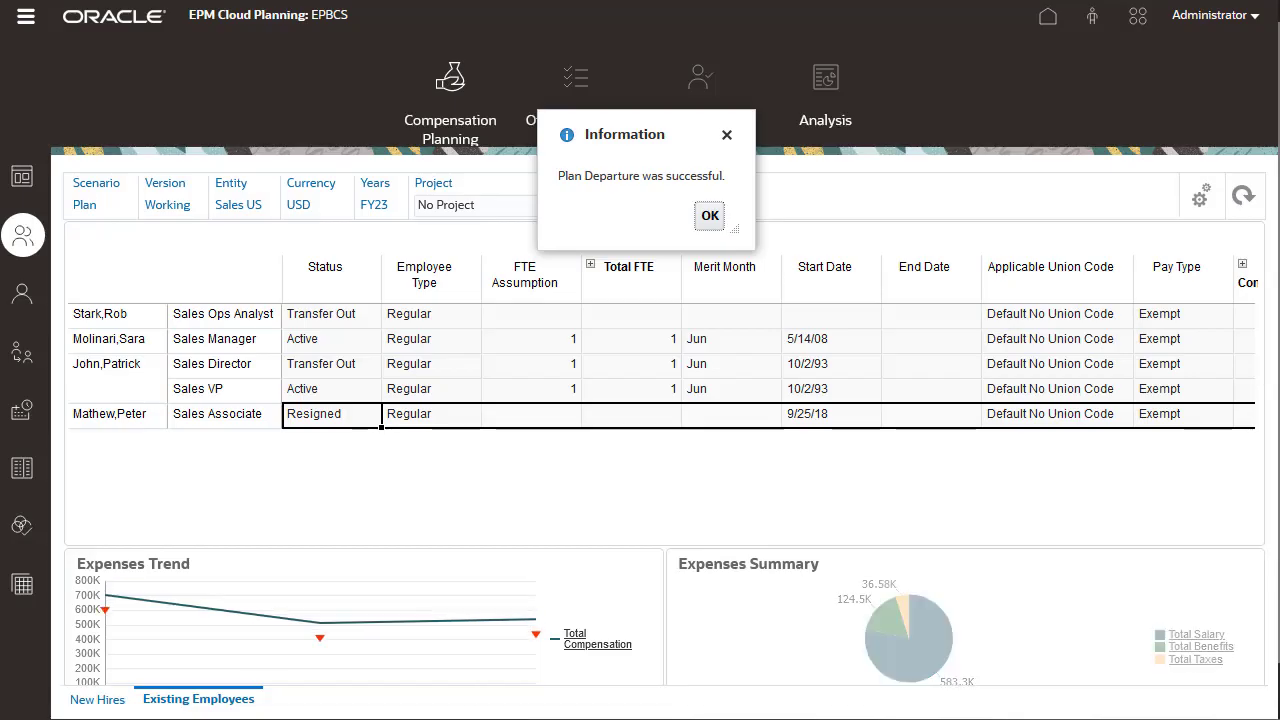
{"action": "left_click", "coordinate": [709, 216]}
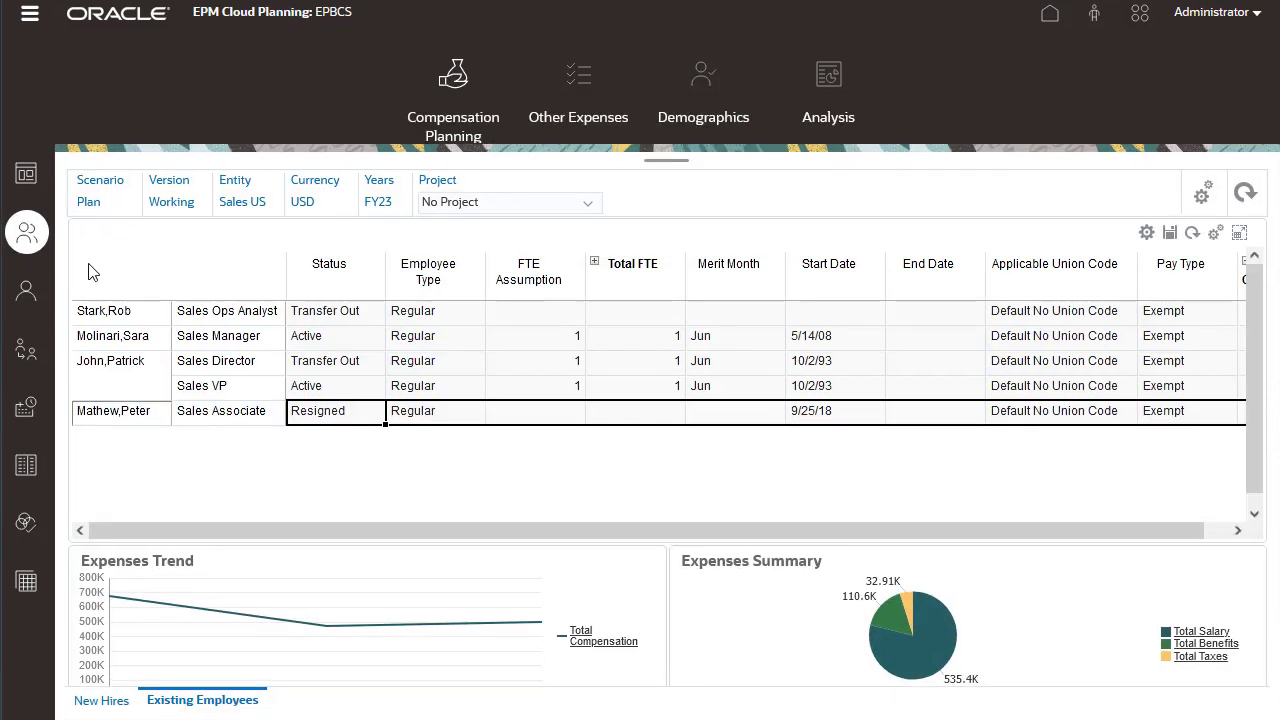
Step: Review the Sales VP employee's compensation details, the non-compensation expenses by job, and the expense entry forms for one and all employees
{"action": "left_click", "coordinate": [26, 309]}
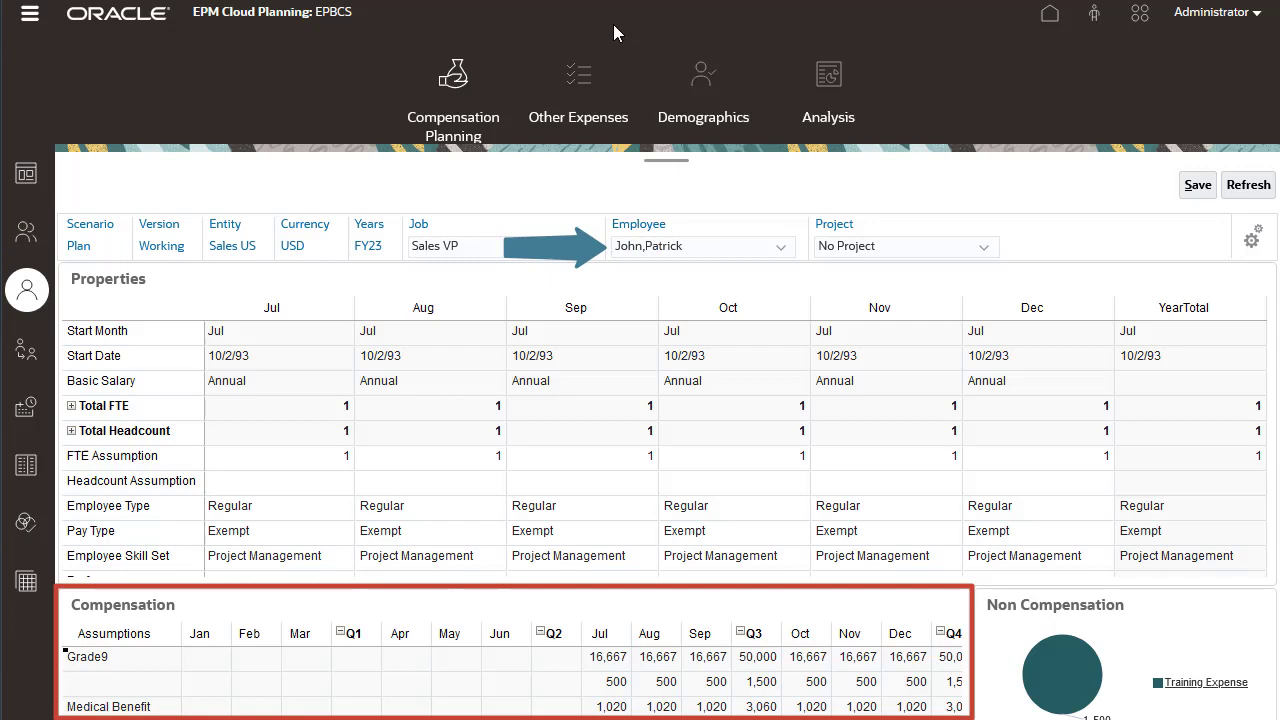
{"action": "left_click", "coordinate": [584, 90]}
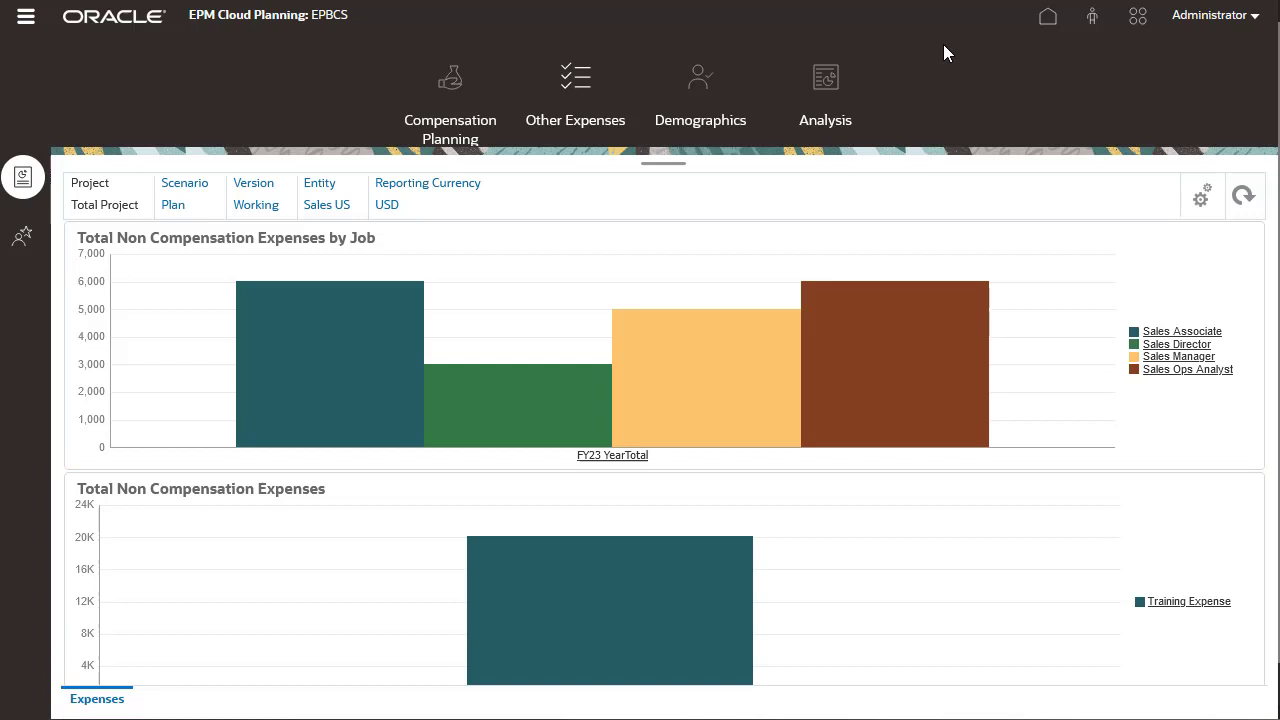
{"action": "left_click", "coordinate": [22, 242]}
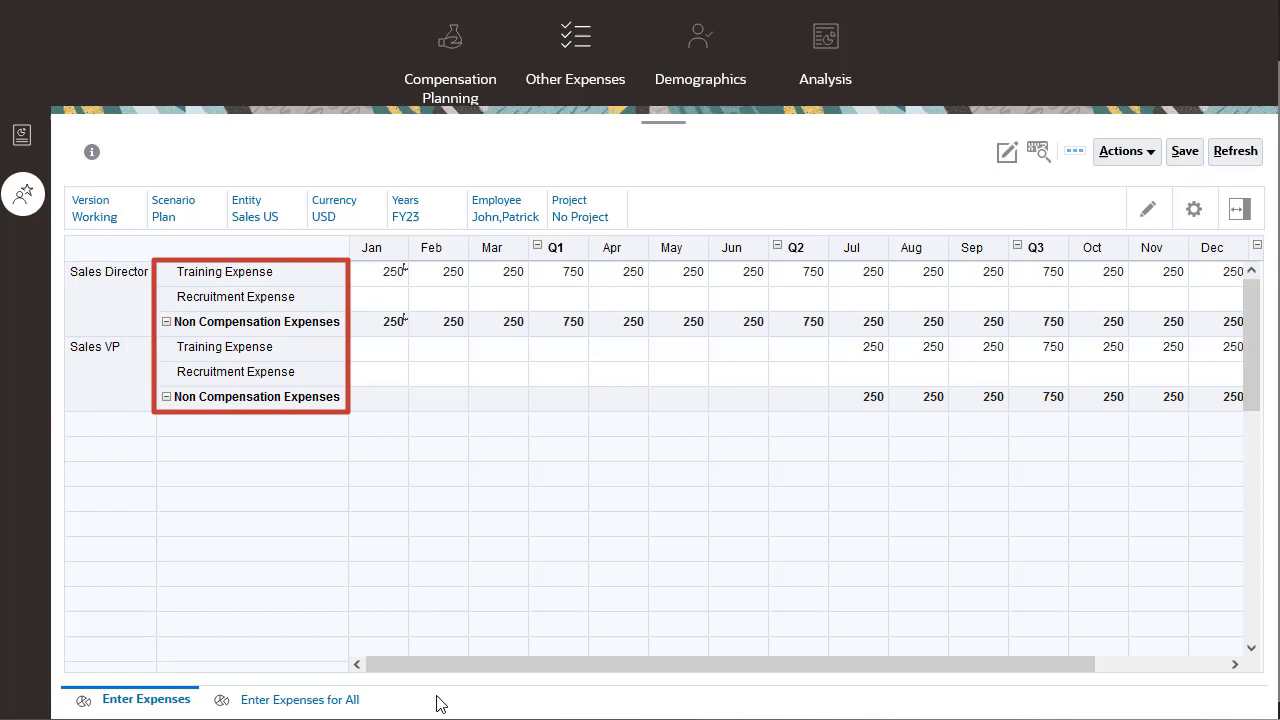
{"action": "left_click", "coordinate": [333, 702]}
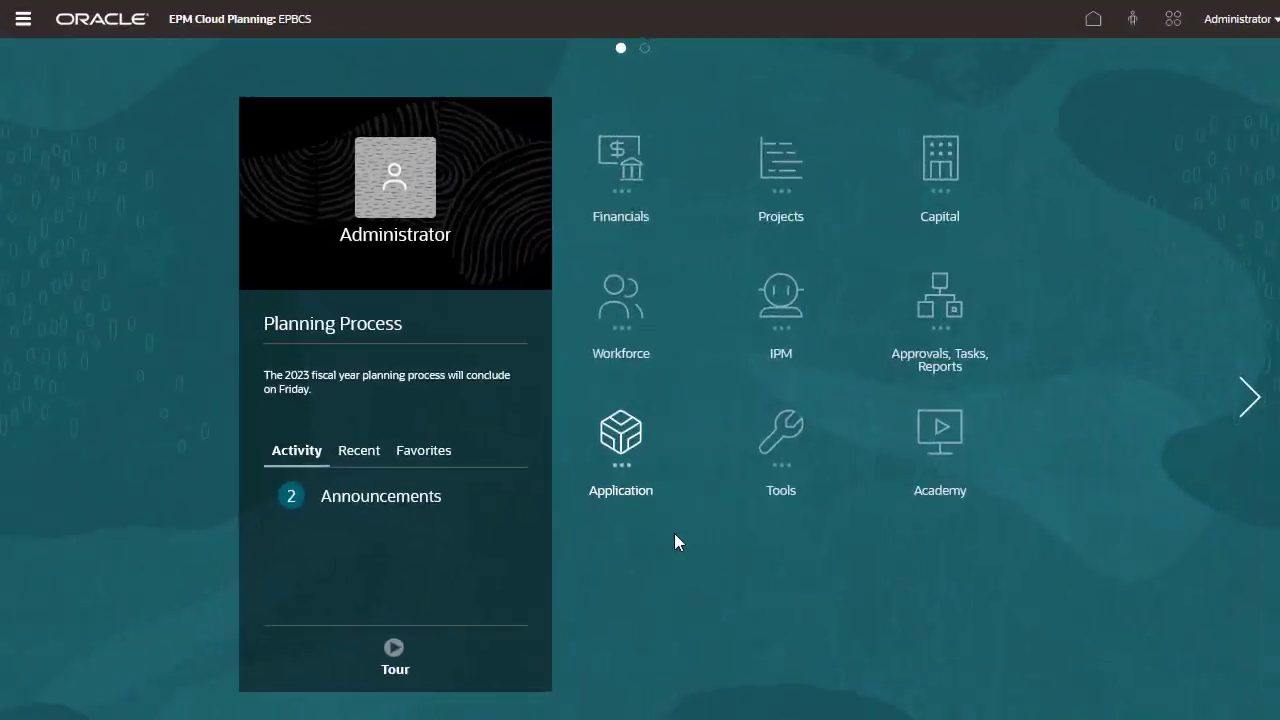
Step: Open the Fringe Benefit Rate definition from Benefits and Taxes in the Workforce configuration
{"action": "left_click", "coordinate": [635, 468]}
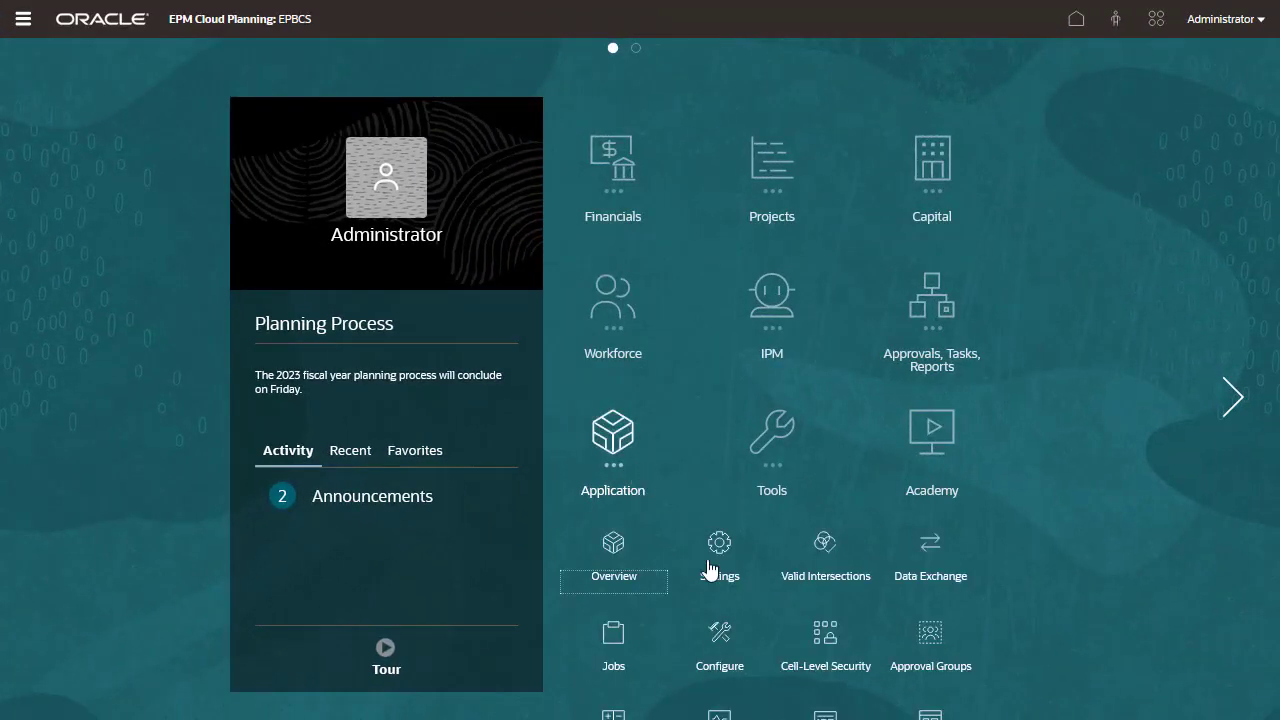
{"action": "left_click", "coordinate": [724, 640]}
{"action": "left_click", "coordinate": [267, 178]}
{"action": "left_click", "coordinate": [289, 248]}
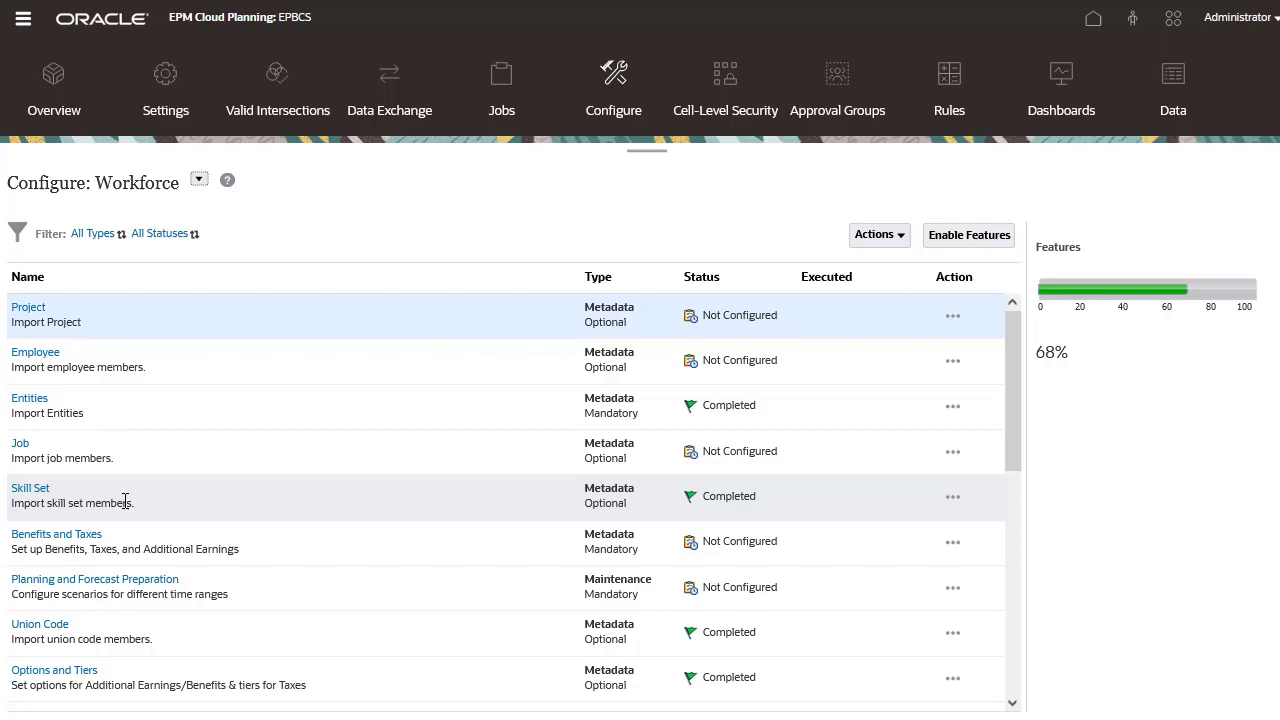
{"action": "left_click", "coordinate": [81, 537]}
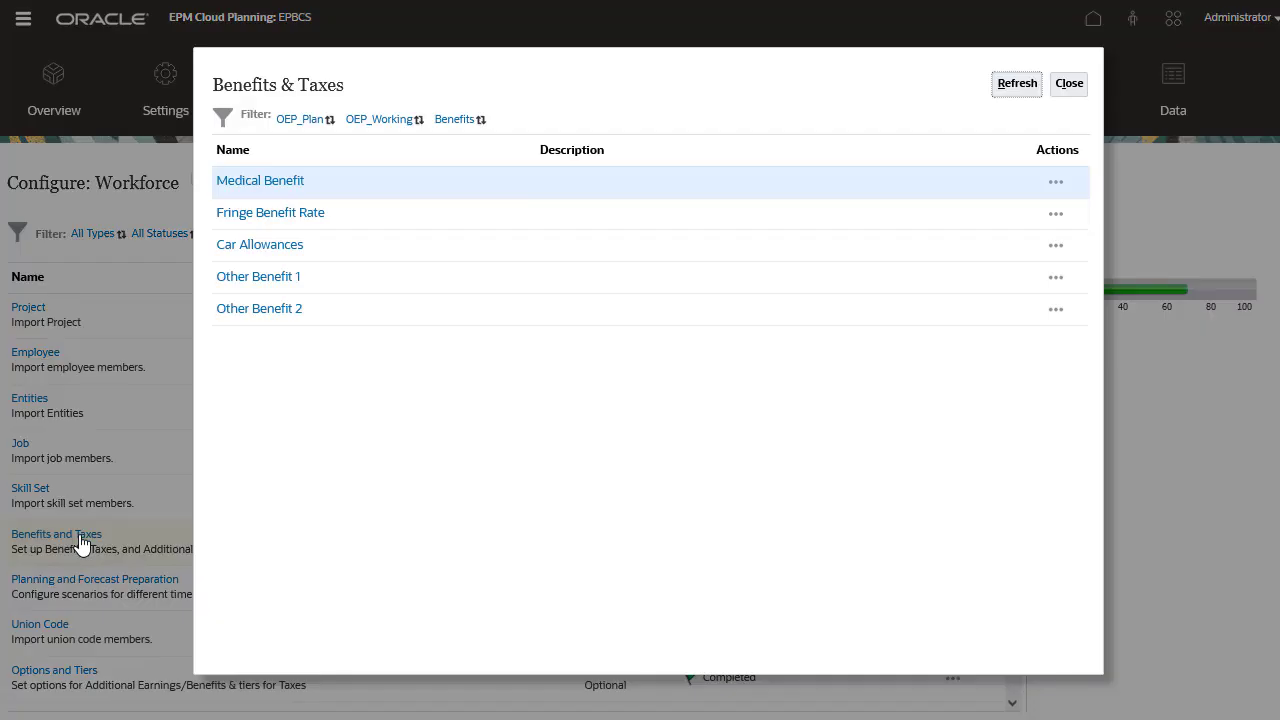
{"action": "left_click", "coordinate": [245, 214]}
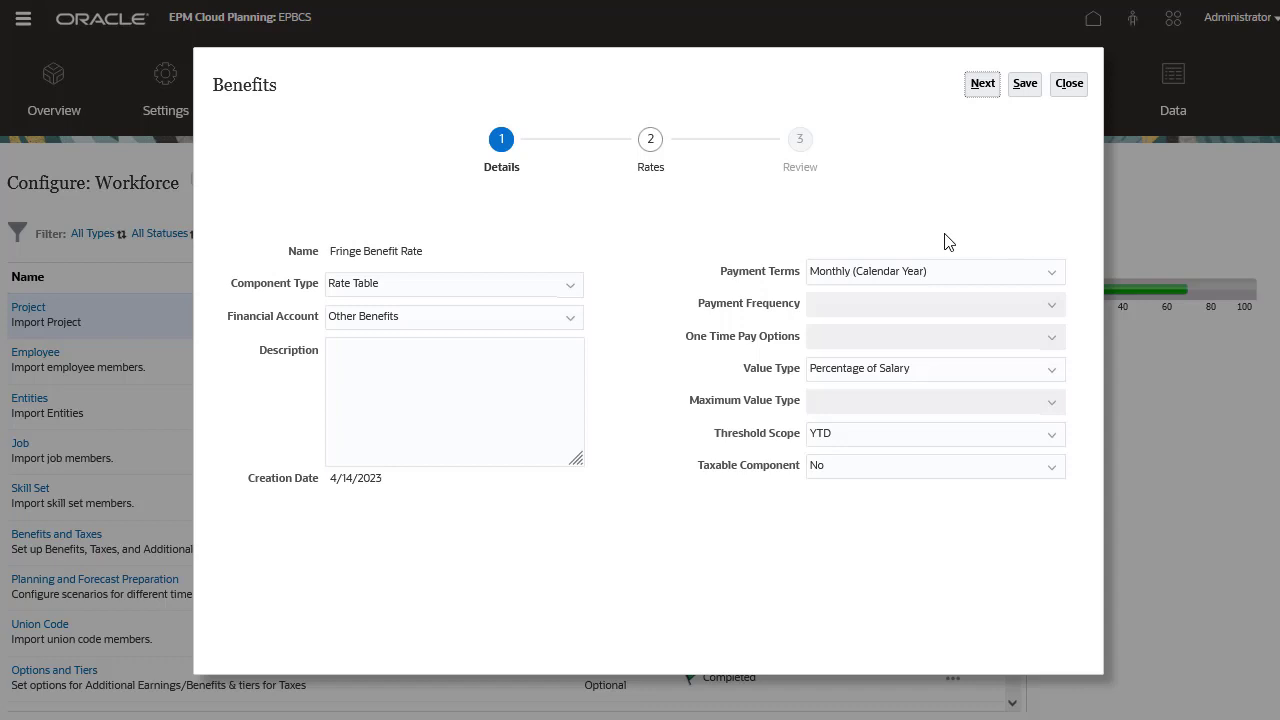
Step: Set the Fringe Benefit Rate's component type to Rate Table and its financial account to Other Benefits
{"action": "left_click", "coordinate": [570, 286]}
{"action": "left_click", "coordinate": [405, 366]}
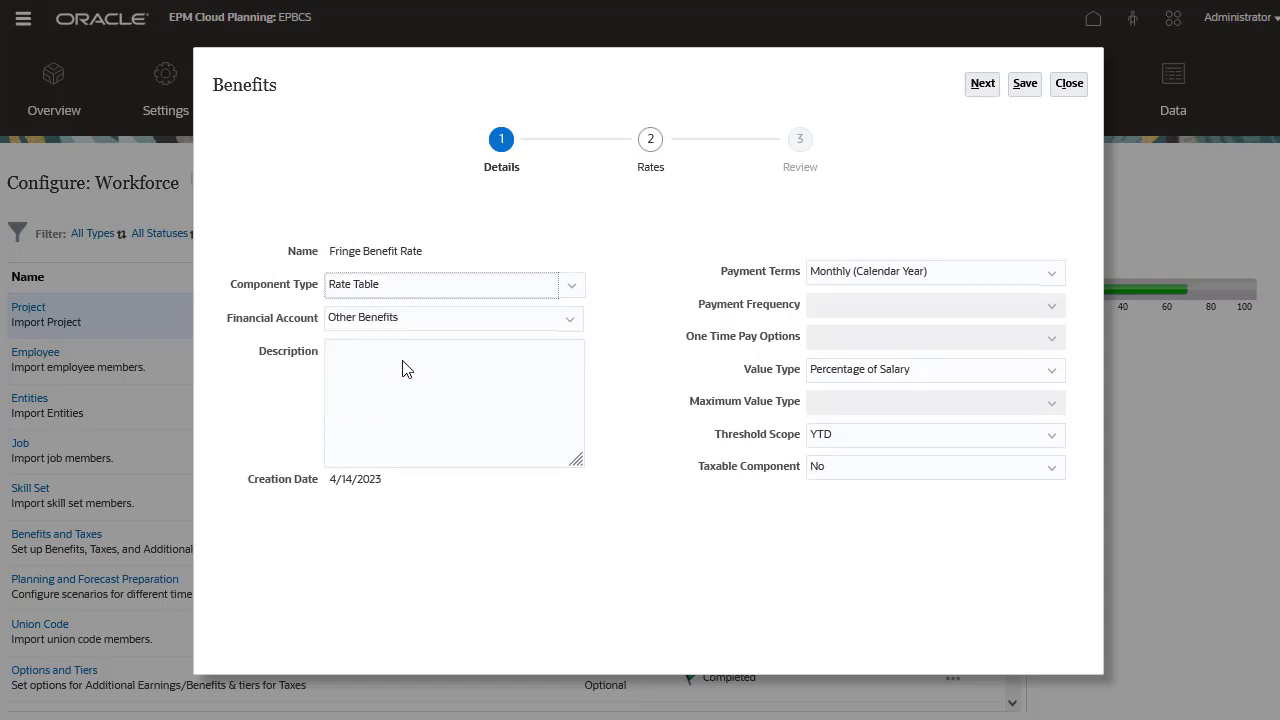
{"action": "left_click", "coordinate": [569, 320]}
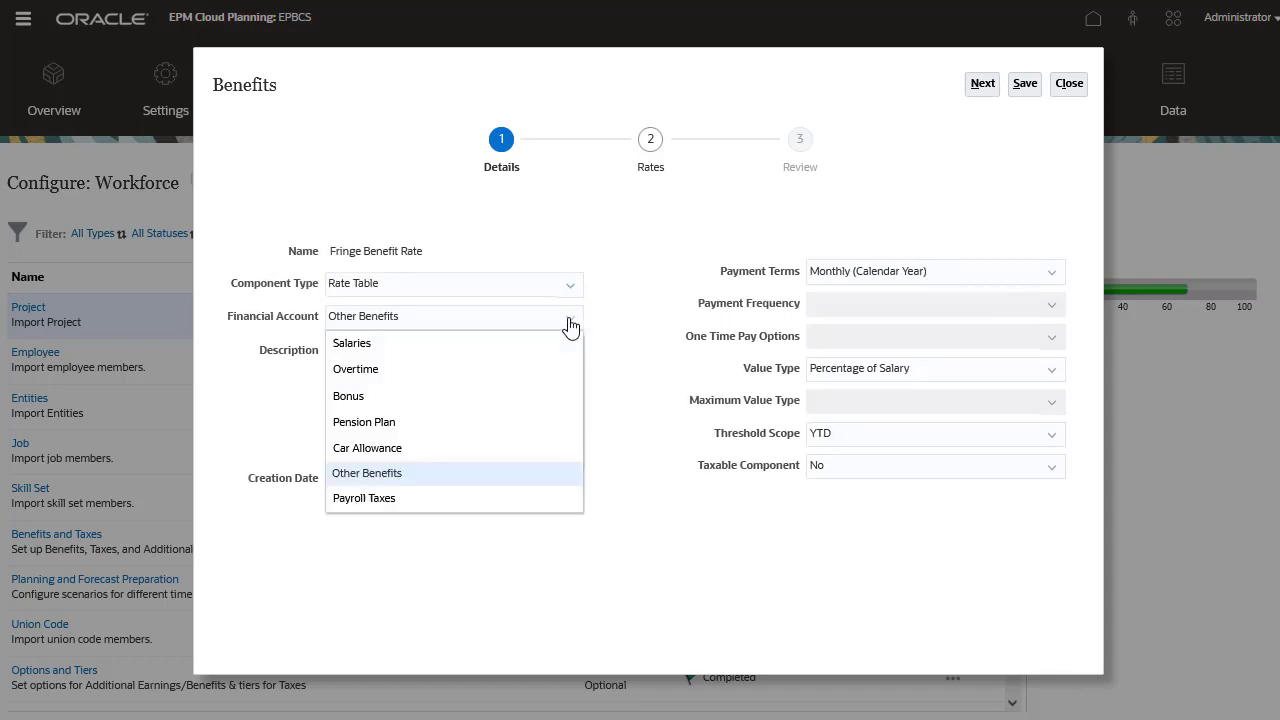
{"action": "left_click", "coordinate": [418, 481]}
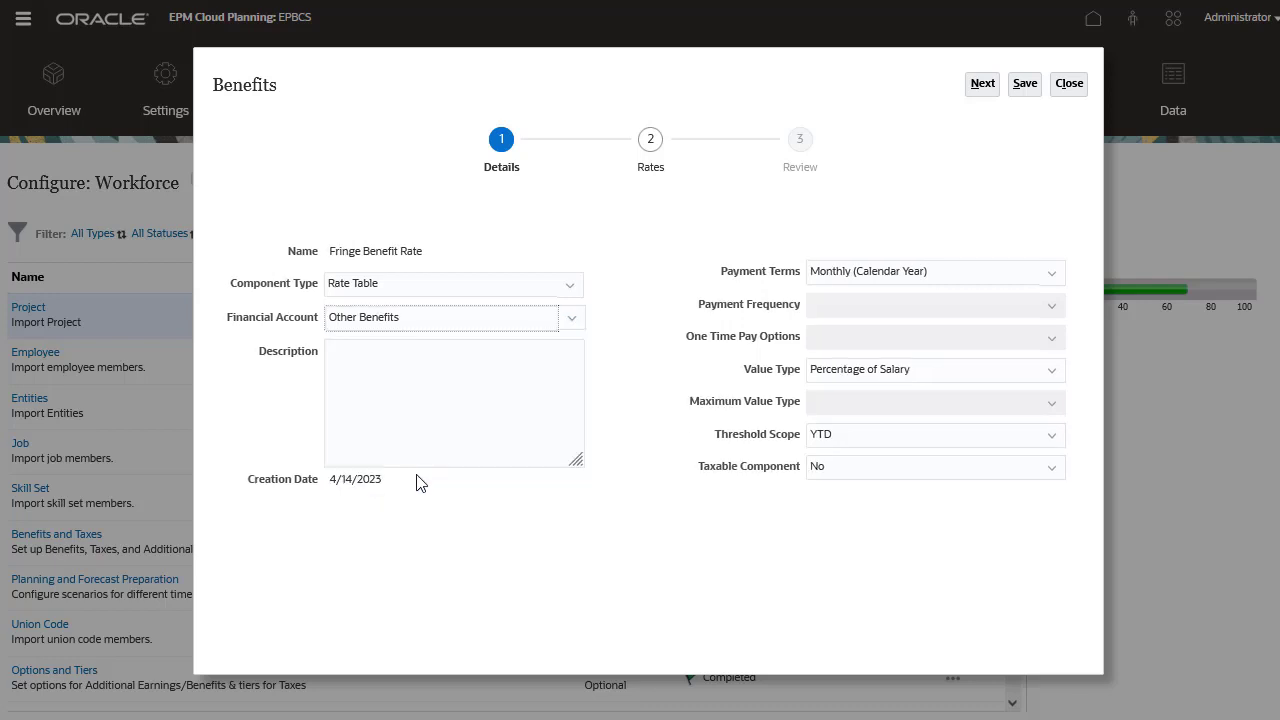
Step: Set the benefit's payment terms to Monthly (Calendar Year) and value type to Percentage of Salary, with a YTD threshold scope
{"action": "left_click", "coordinate": [1051, 276]}
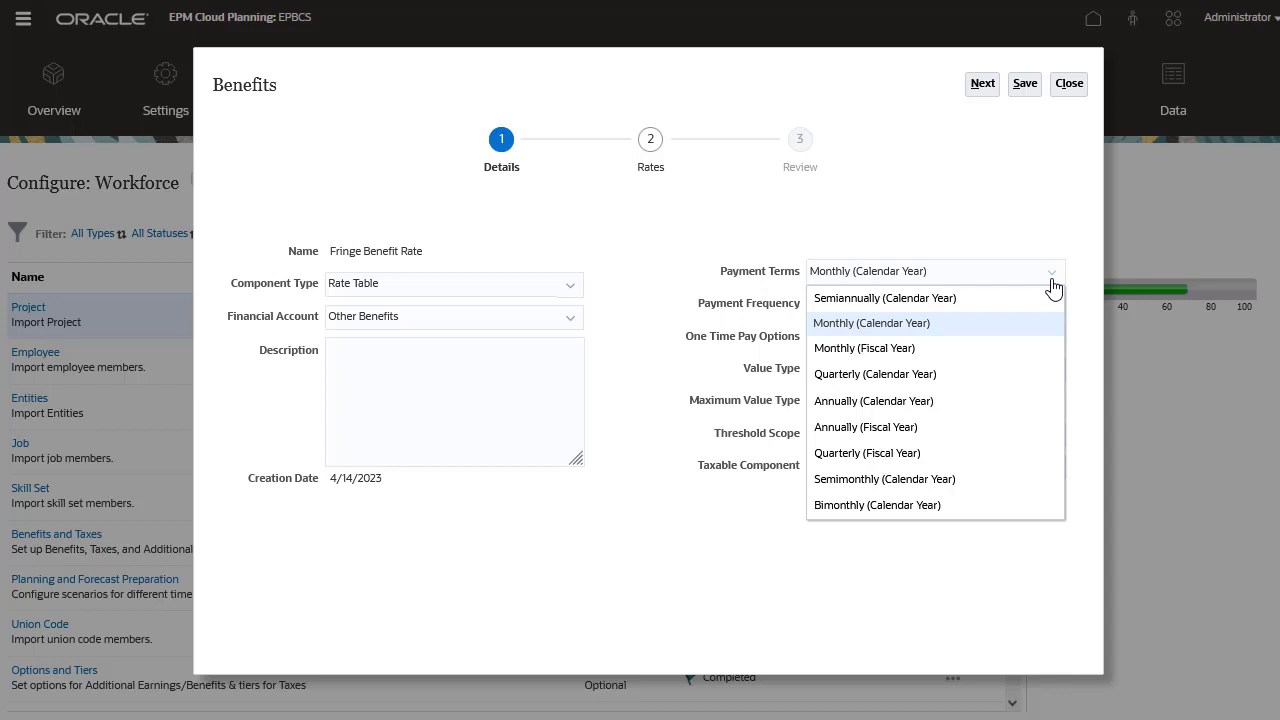
{"action": "left_click", "coordinate": [938, 326]}
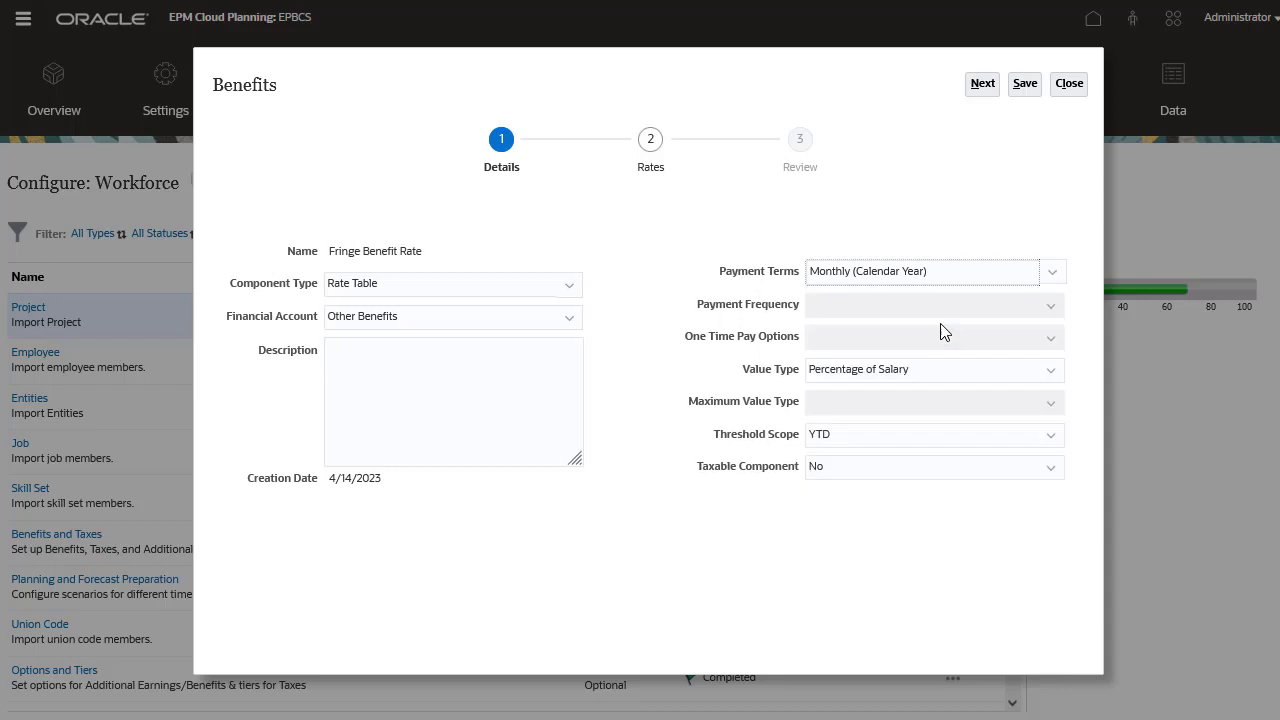
{"action": "left_click", "coordinate": [1048, 372]}
{"action": "left_click", "coordinate": [934, 424]}
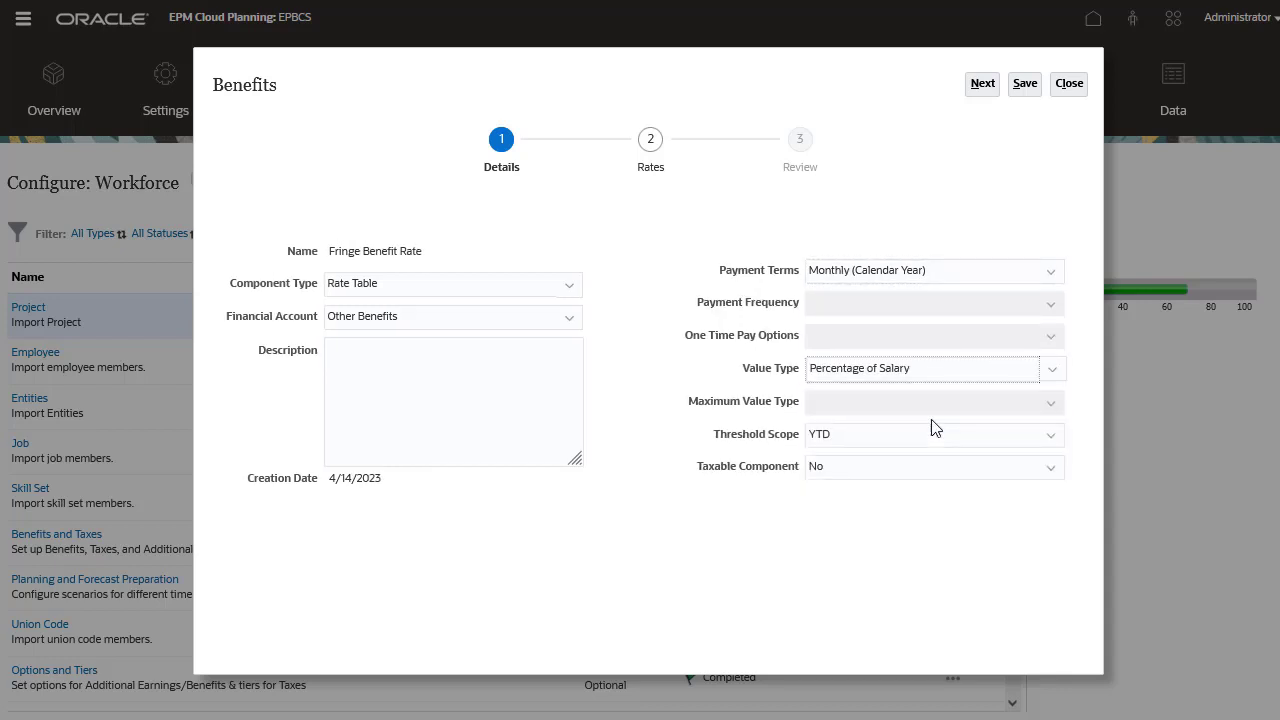
{"action": "key", "text": "Tab"}
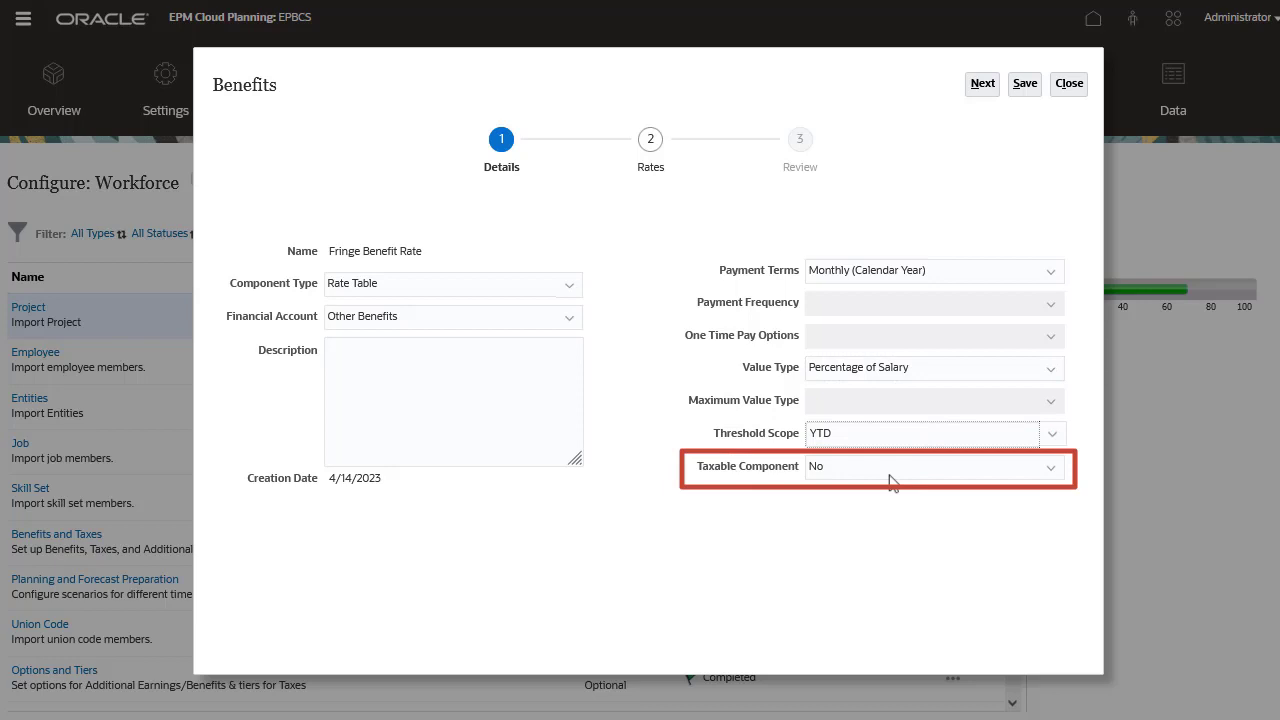
Step: Enter Fringe Rate values of 15 for FY23, 16 for FY24 and 17 for FY25 in the benefit's rates
{"action": "left_click", "coordinate": [983, 84]}
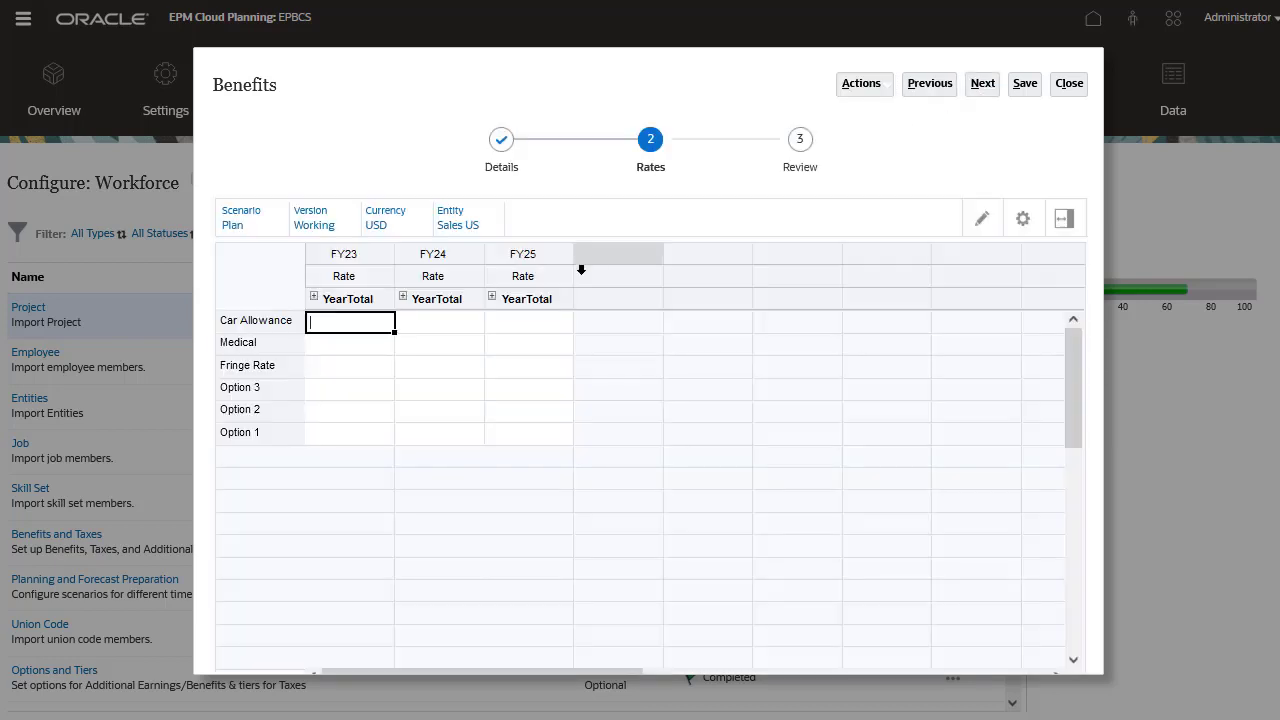
{"action": "left_click", "coordinate": [363, 367]}
{"action": "type", "text": "15"}
{"action": "key", "text": "Tab"}
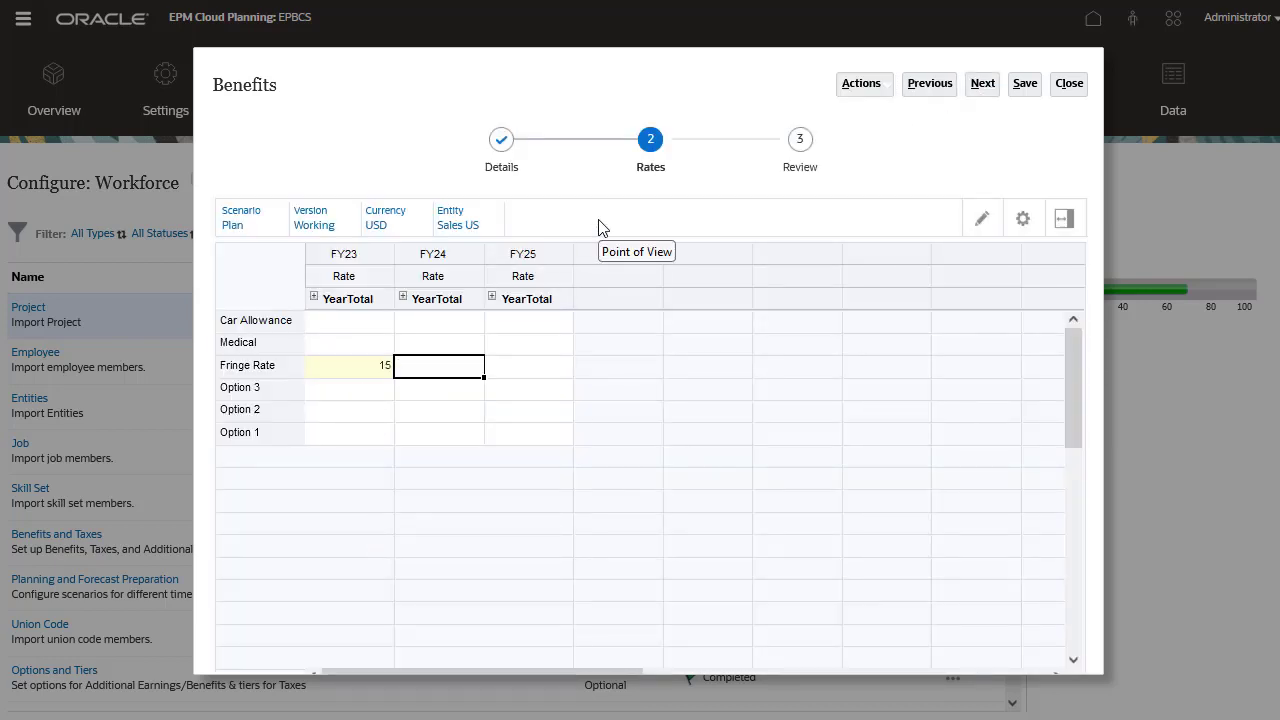
{"action": "type", "text": "16"}
{"action": "key", "text": "Tab"}
{"action": "type", "text": "17"}
{"action": "key", "text": "Tab"}
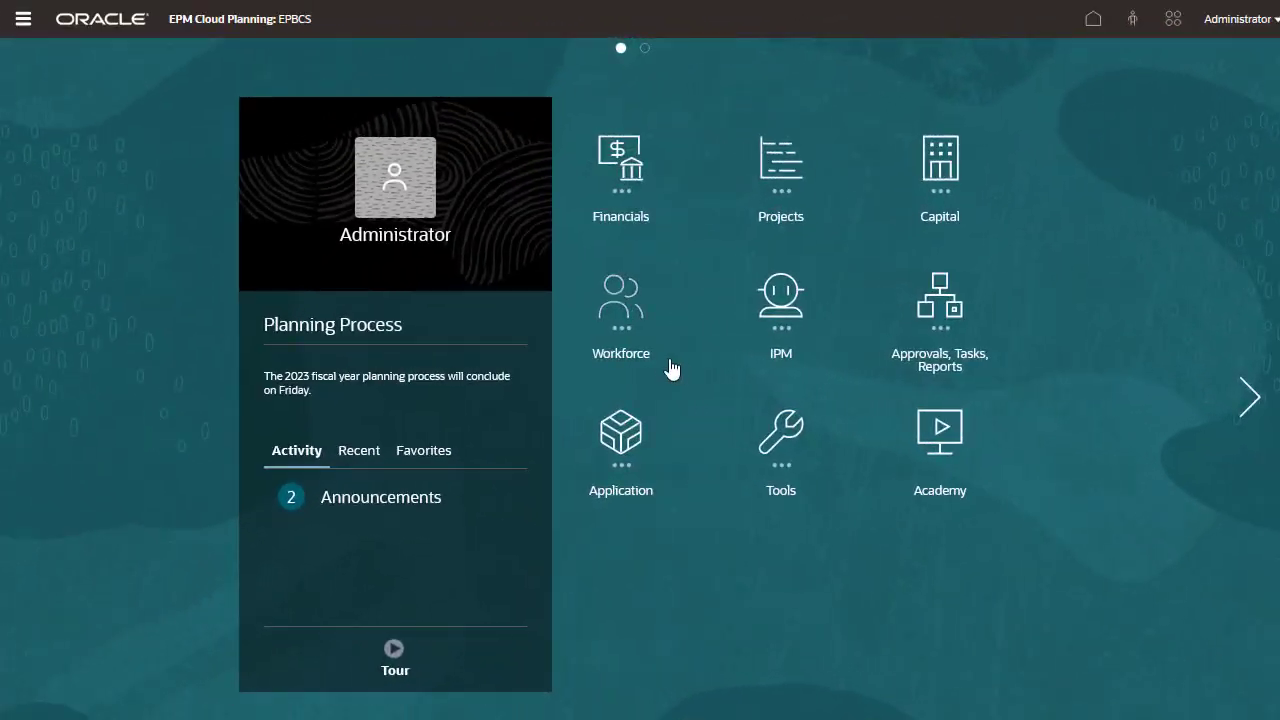
Step: Review the salary grades and the general workforce and merit assumptions in Workforce compensation planning
{"action": "left_click", "coordinate": [671, 362]}
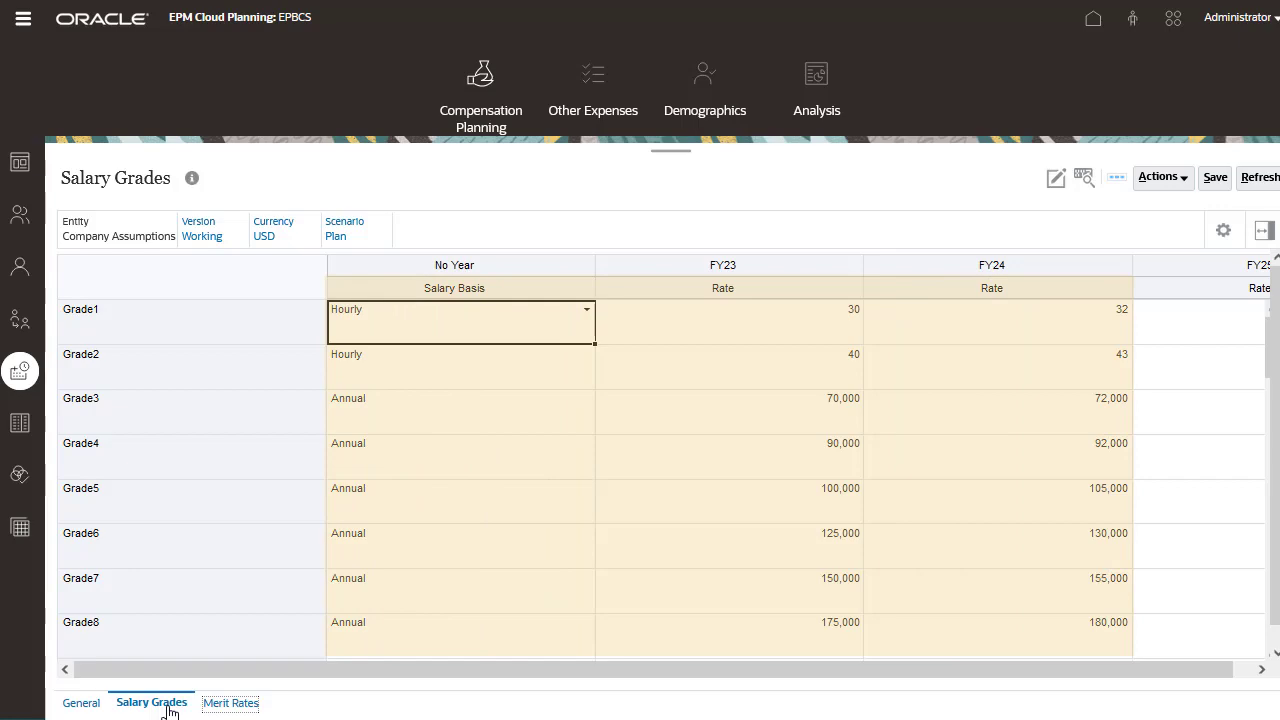
{"action": "left_click", "coordinate": [80, 703]}
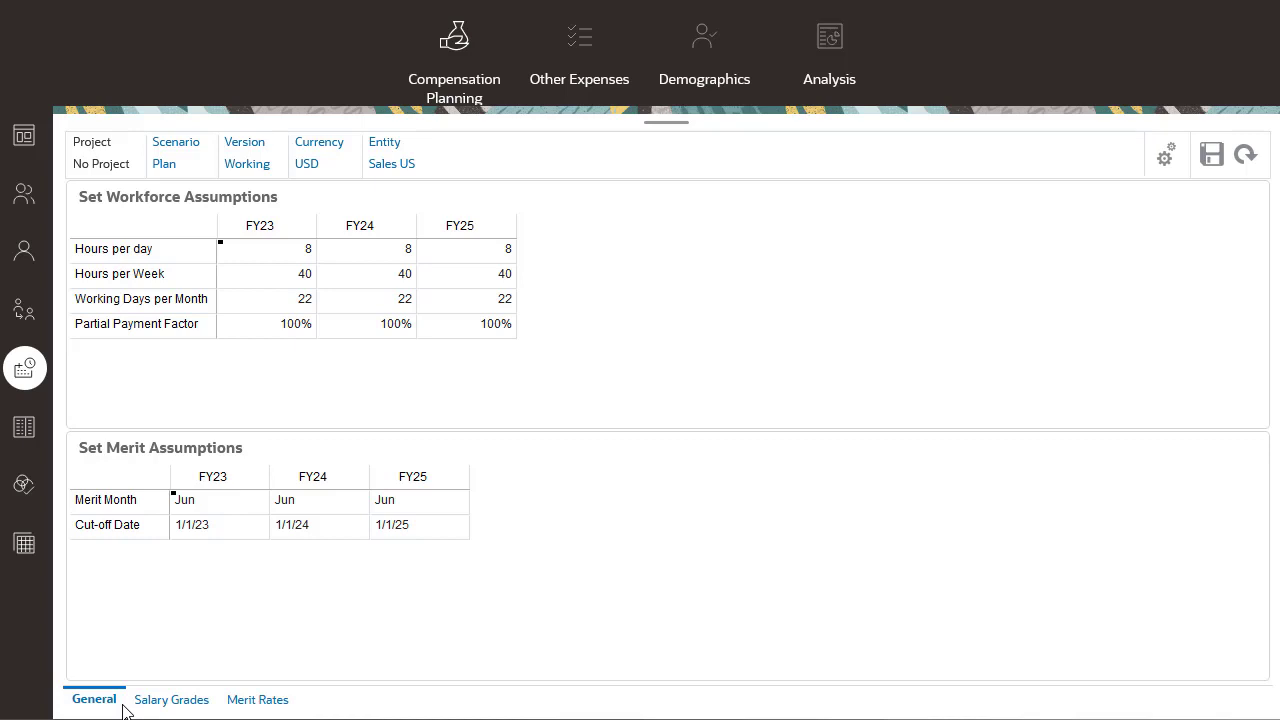
Step: Add a benefit default for Fringe Benefit Rate with job OWP_All Jobs, union code OWP_All Union Code and option Fringe Rate
{"action": "left_click", "coordinate": [28, 430]}
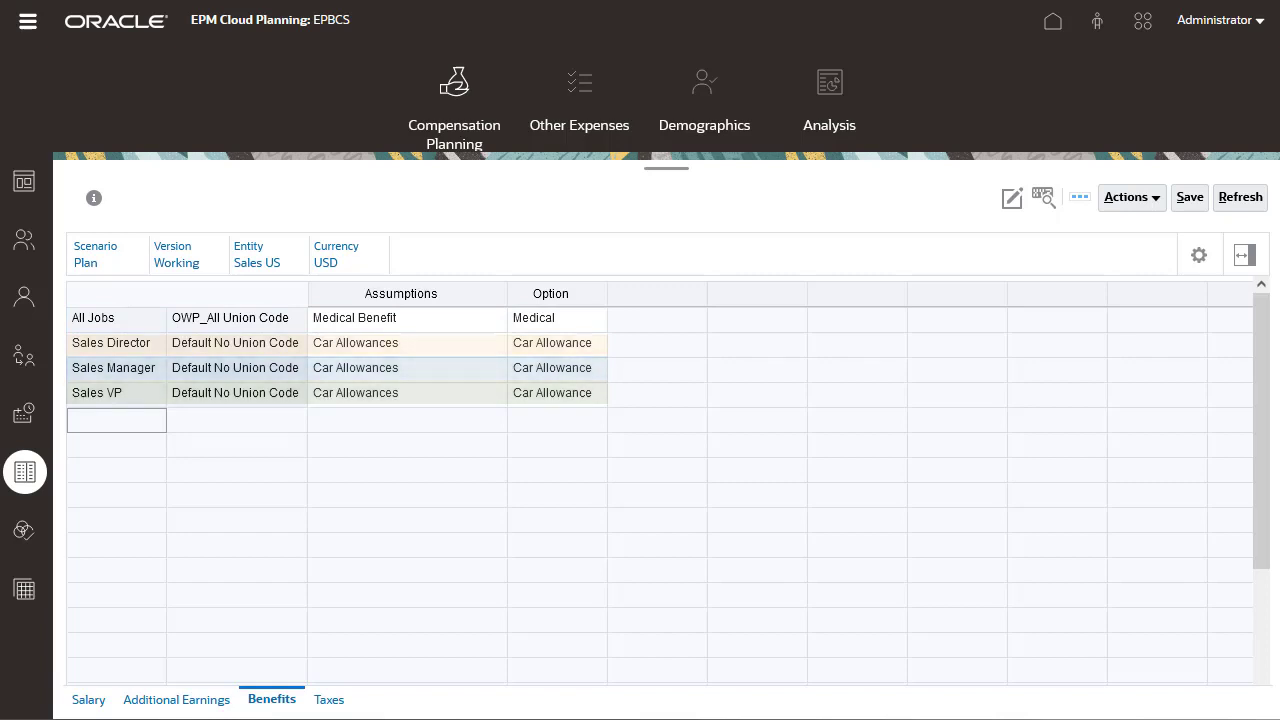
{"action": "right_click", "coordinate": [117, 421]}
{"action": "left_click", "coordinate": [192, 234]}
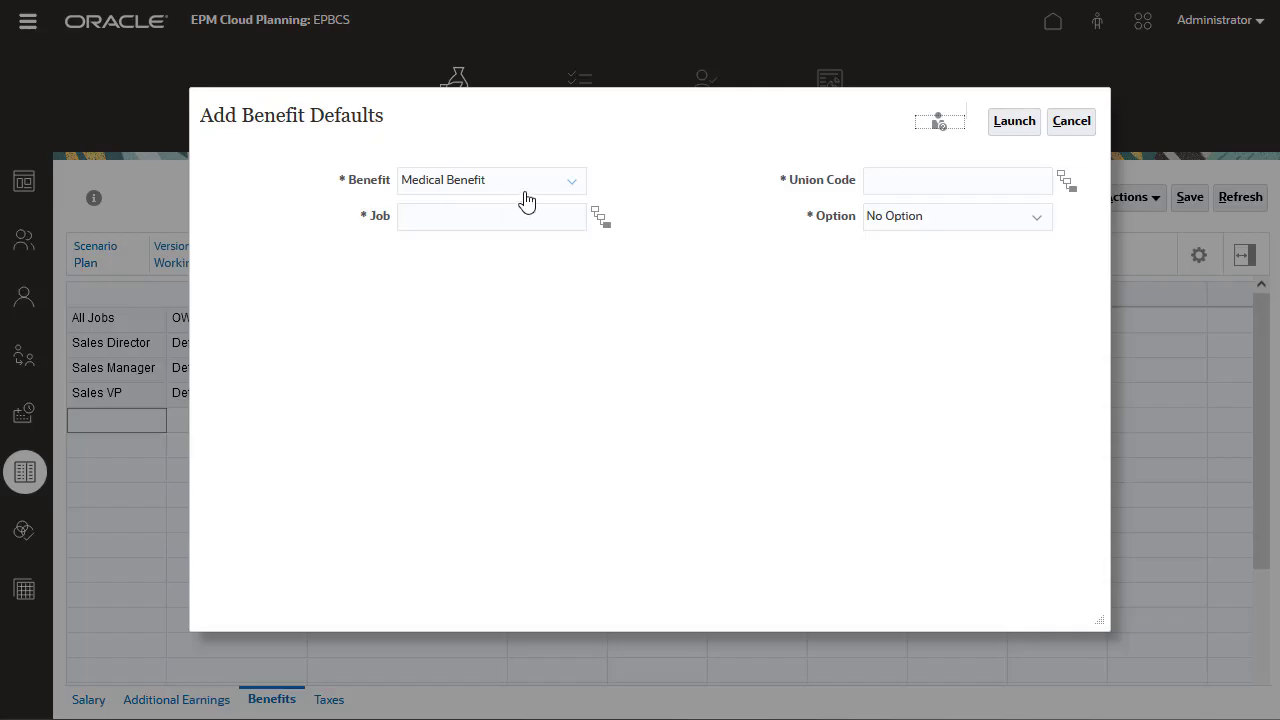
{"action": "left_click", "coordinate": [524, 188]}
{"action": "left_click", "coordinate": [535, 237]}
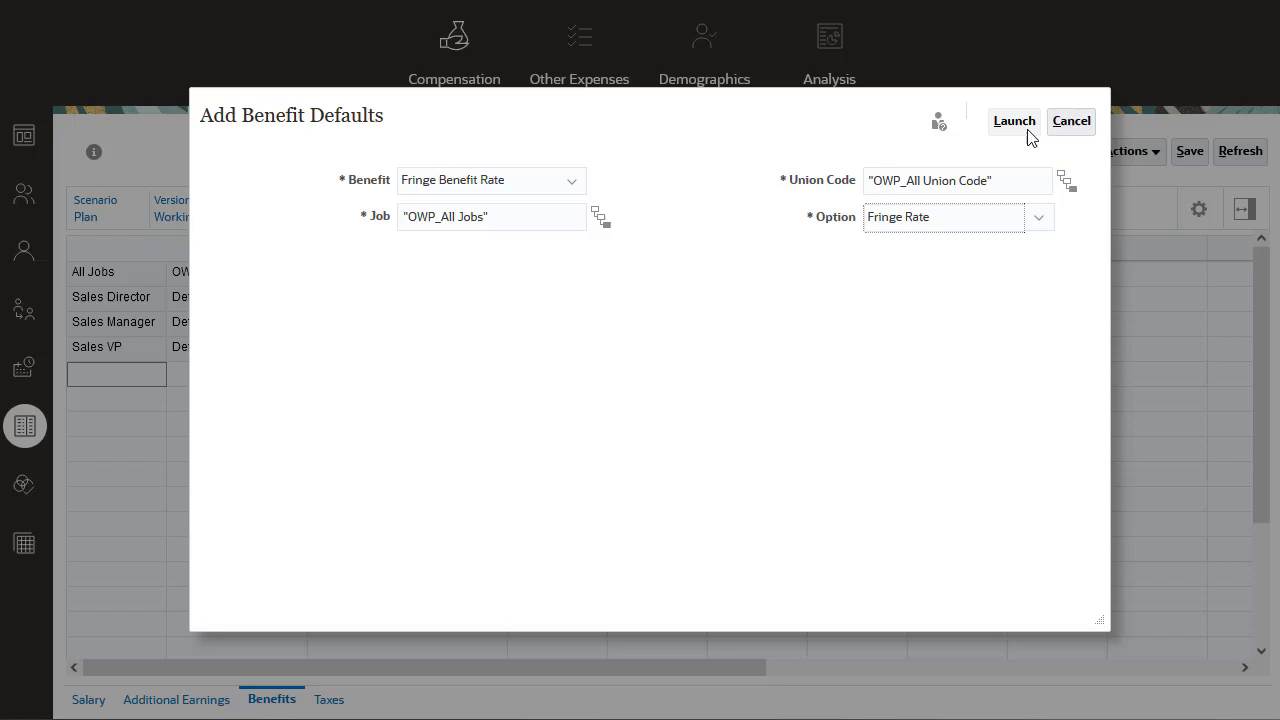
{"action": "left_click", "coordinate": [1028, 132]}
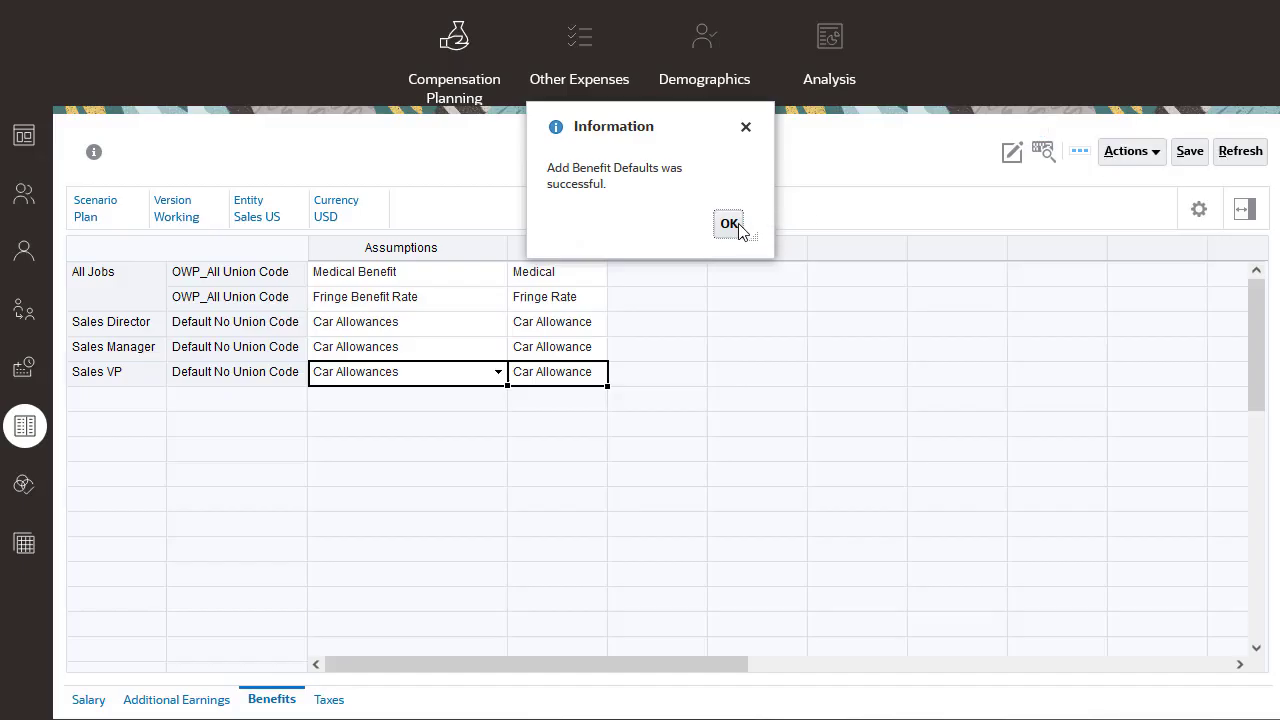
{"action": "left_click", "coordinate": [738, 226]}
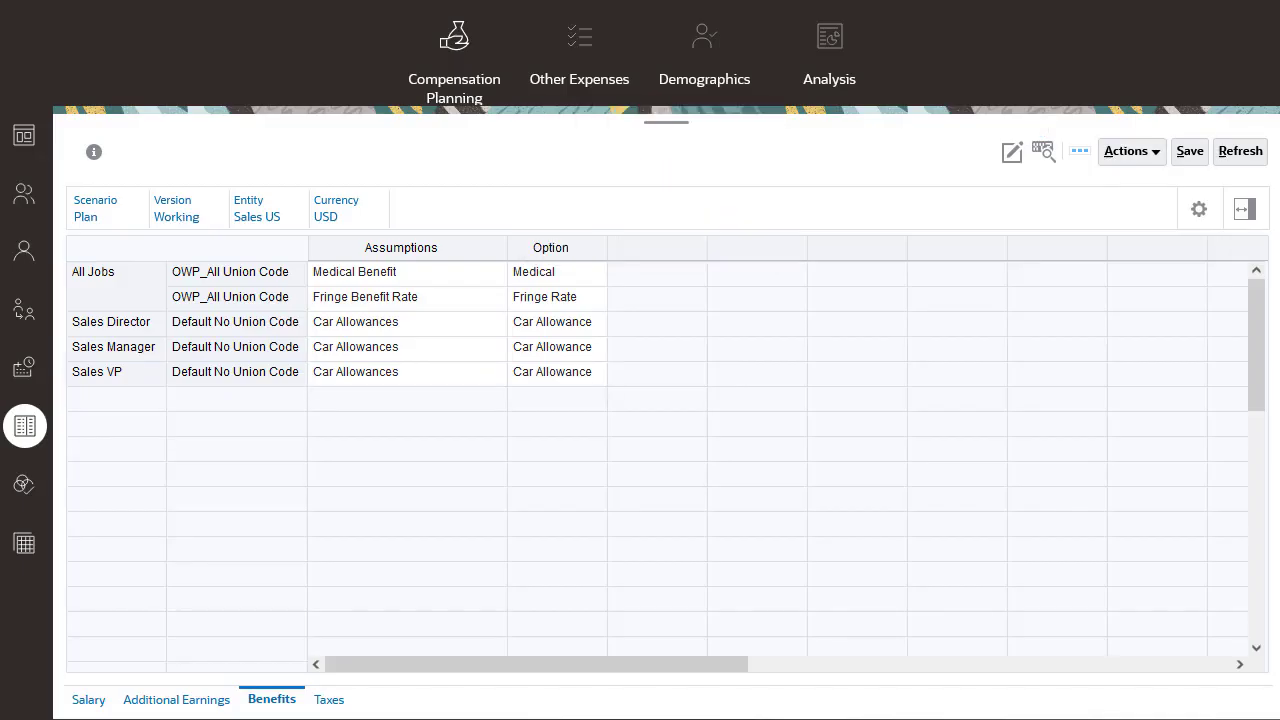